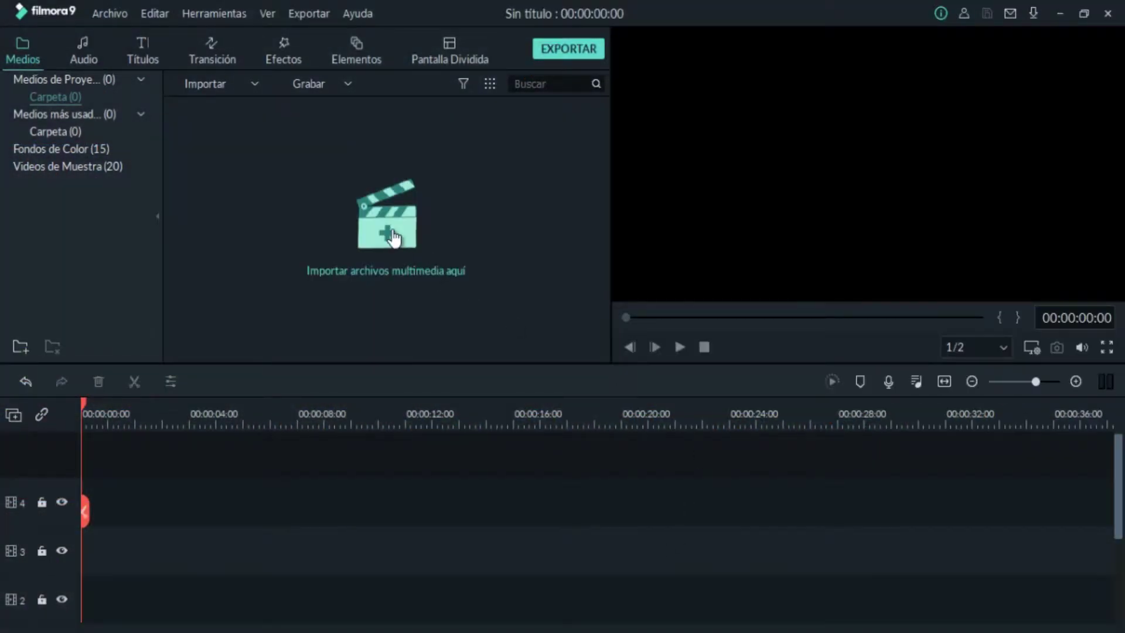
# - Import the Ink Motion Slideshow Greenscreen video and the seven portrait photos into the project, leaving out BACKGROUND INK WATER
pyautogui.click(388, 228)
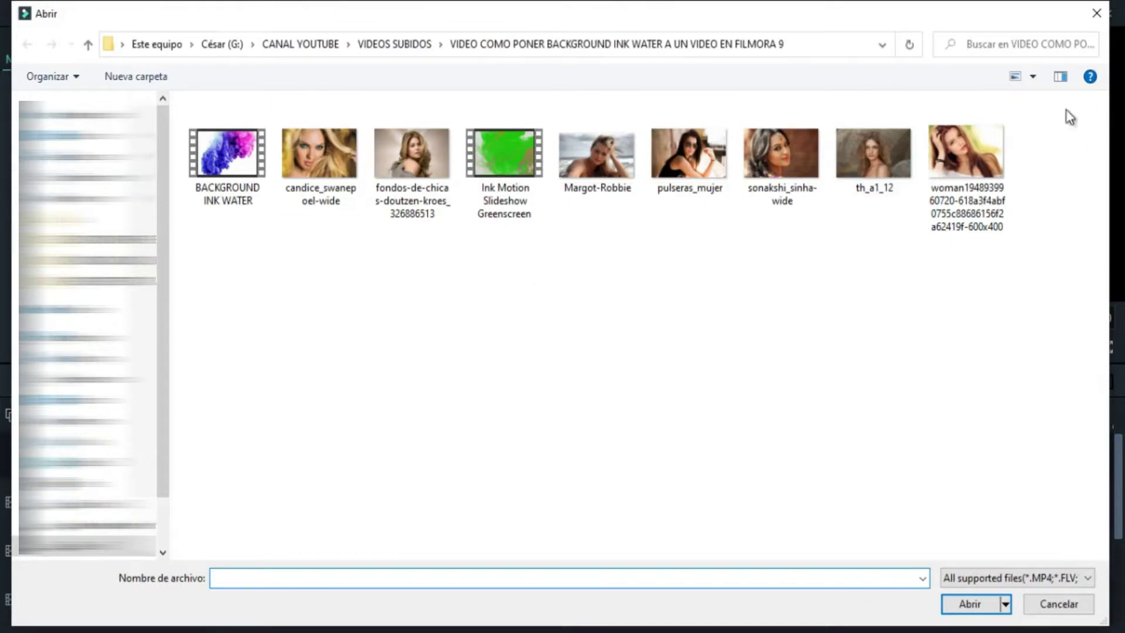
pyautogui.click(488, 182)
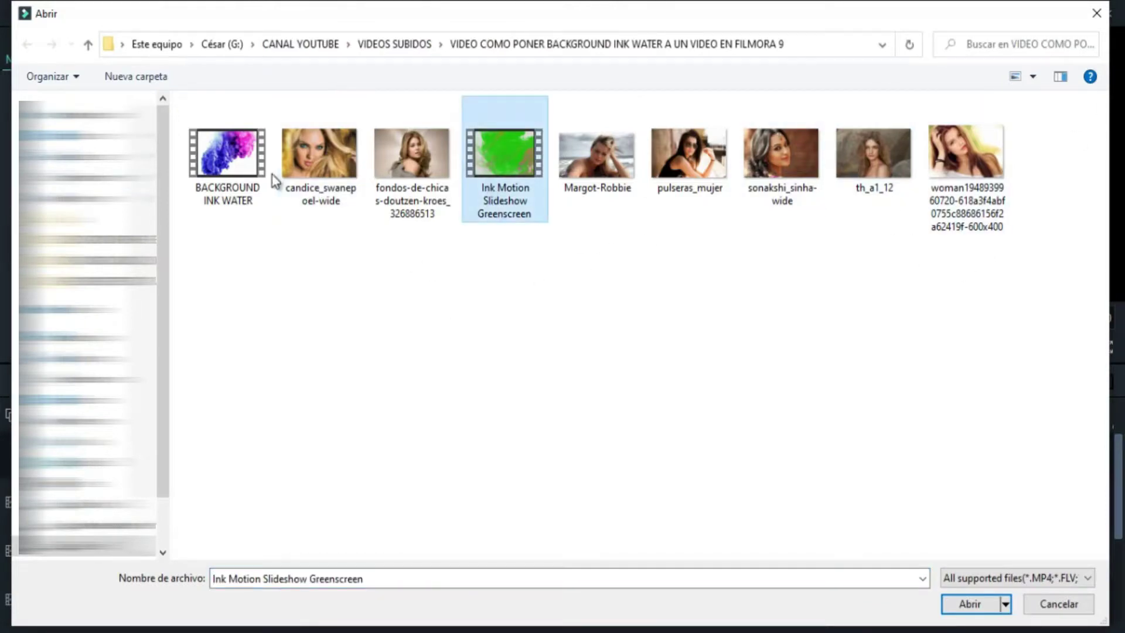
pyautogui.click(243, 170)
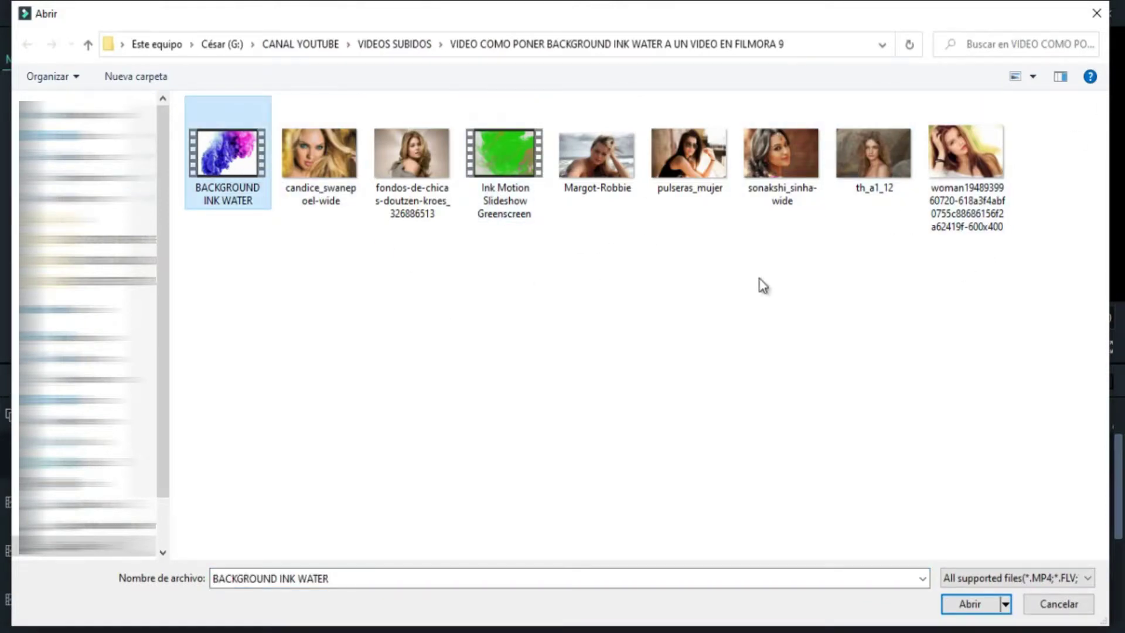
pyautogui.moveTo(1030, 296); pyautogui.dragTo(310, 123)
pyautogui.click(970, 603)
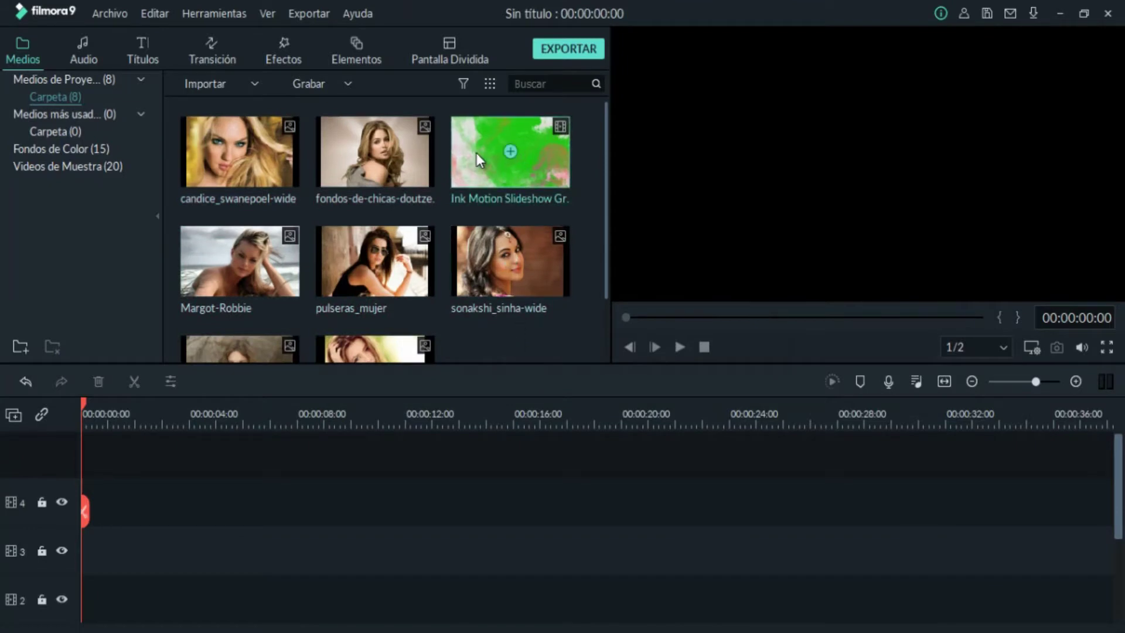
# - Place the Ink Motion Slideshow Greenscreen clip at the start of track 4, keeping the project at 1920 x 1080 25fps, and fit the timeline
pyautogui.moveTo(474, 148)
pyautogui.mouseDown()
pyautogui.moveTo(475, 237)
pyautogui.moveTo(440, 477)
pyautogui.moveTo(249, 508)
pyautogui.moveTo(82, 504)
pyautogui.moveTo(110, 502)
pyautogui.mouseUp()
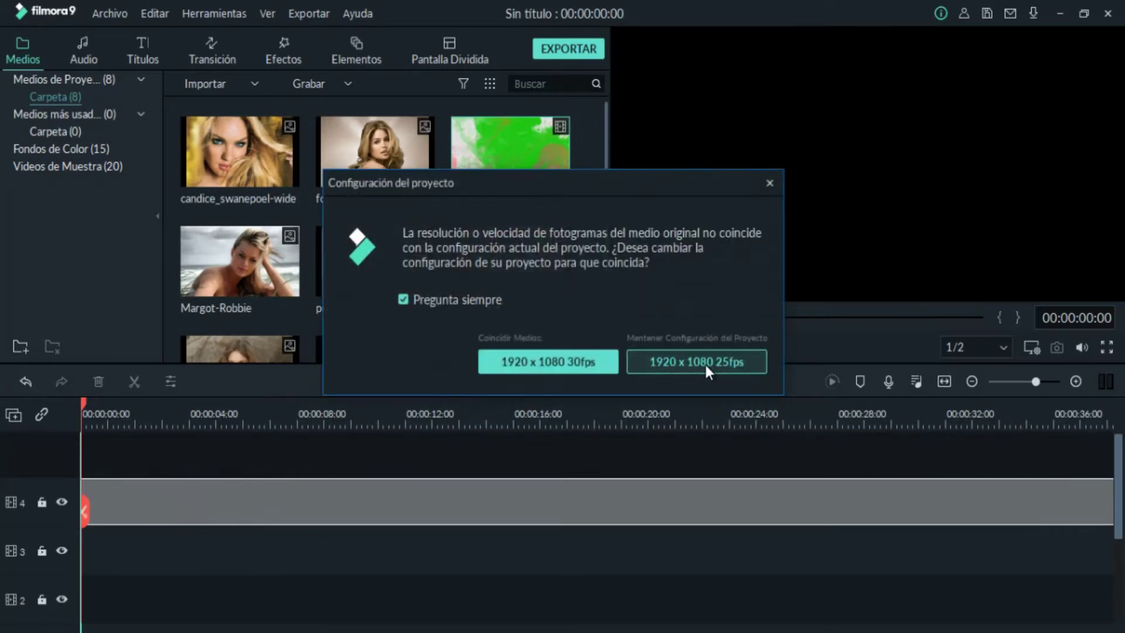
pyautogui.click(705, 359)
pyautogui.click(944, 381)
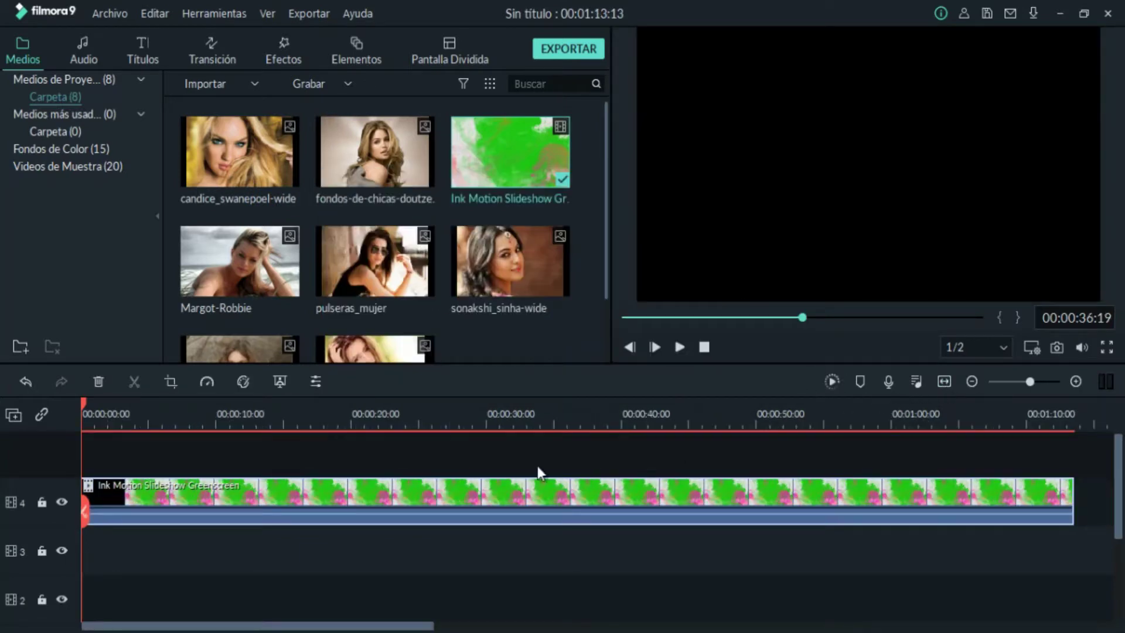
# - Enable Chroma Key with green on the Ink Motion Slideshow Greenscreen clip, checking the keying at 7 seconds
pyautogui.doubleClick(427, 492)
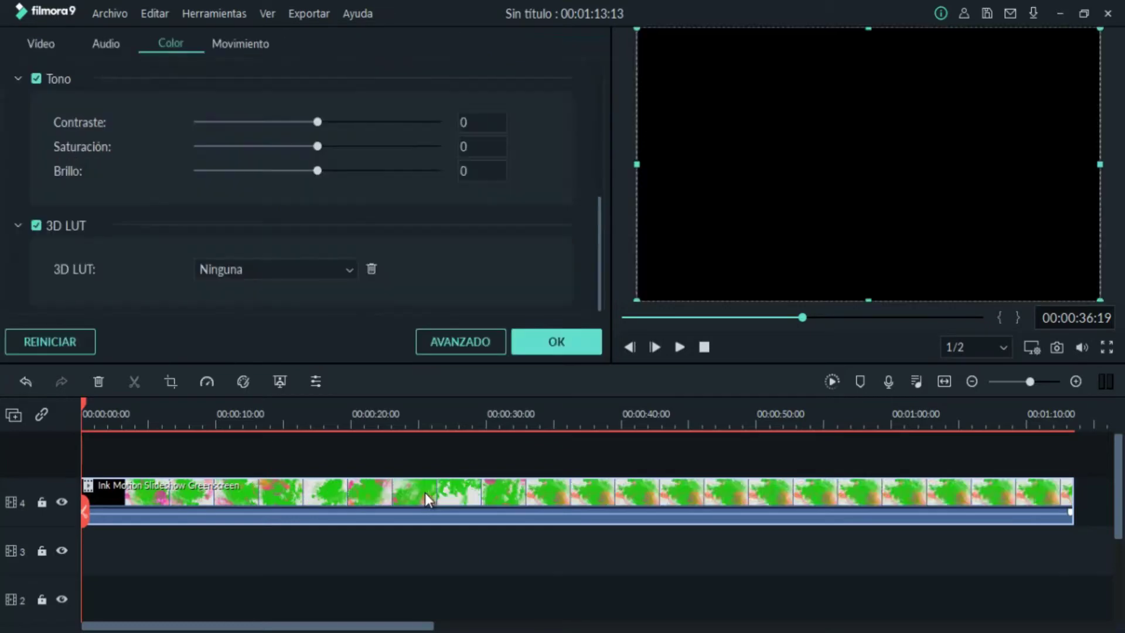
pyautogui.scroll(5, 152, 176)
pyautogui.click(52, 47)
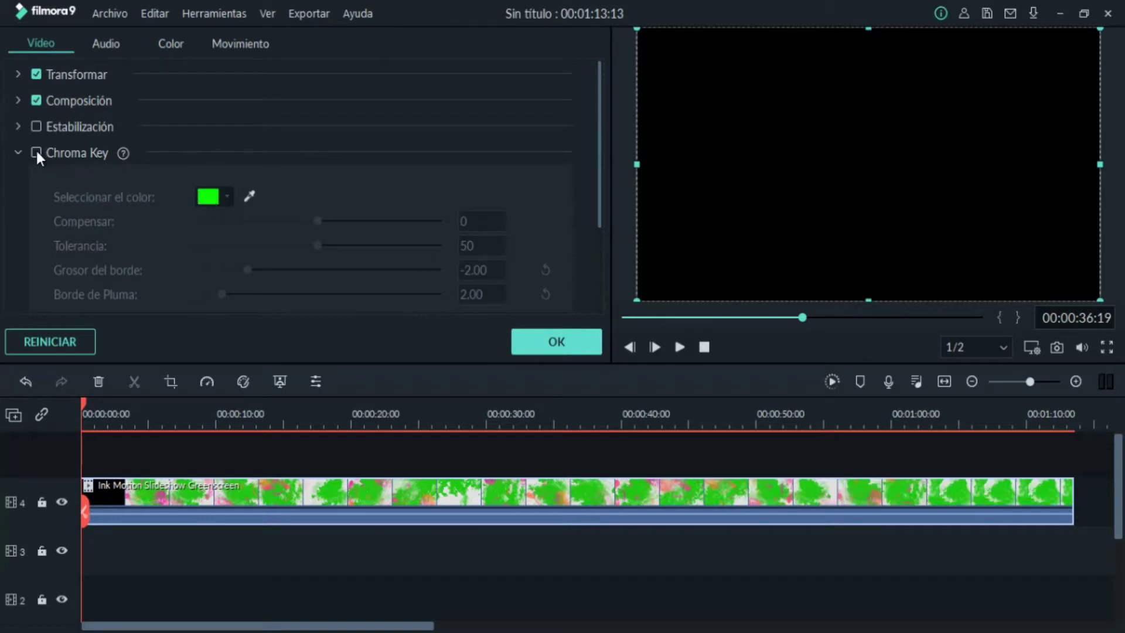
pyautogui.click(176, 412)
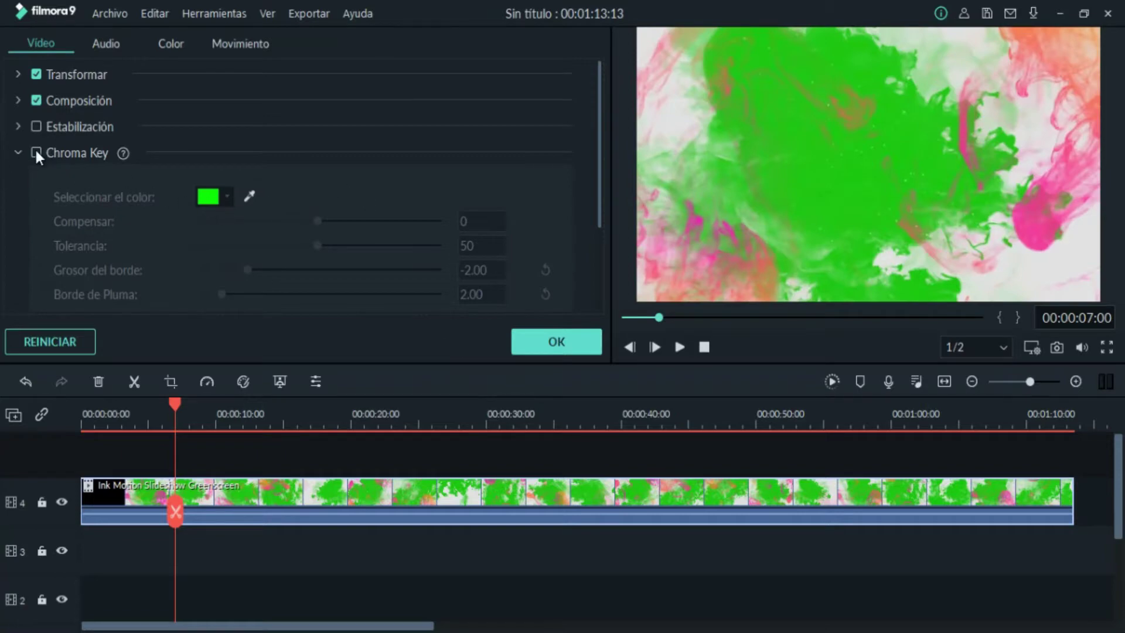
pyautogui.click(36, 153)
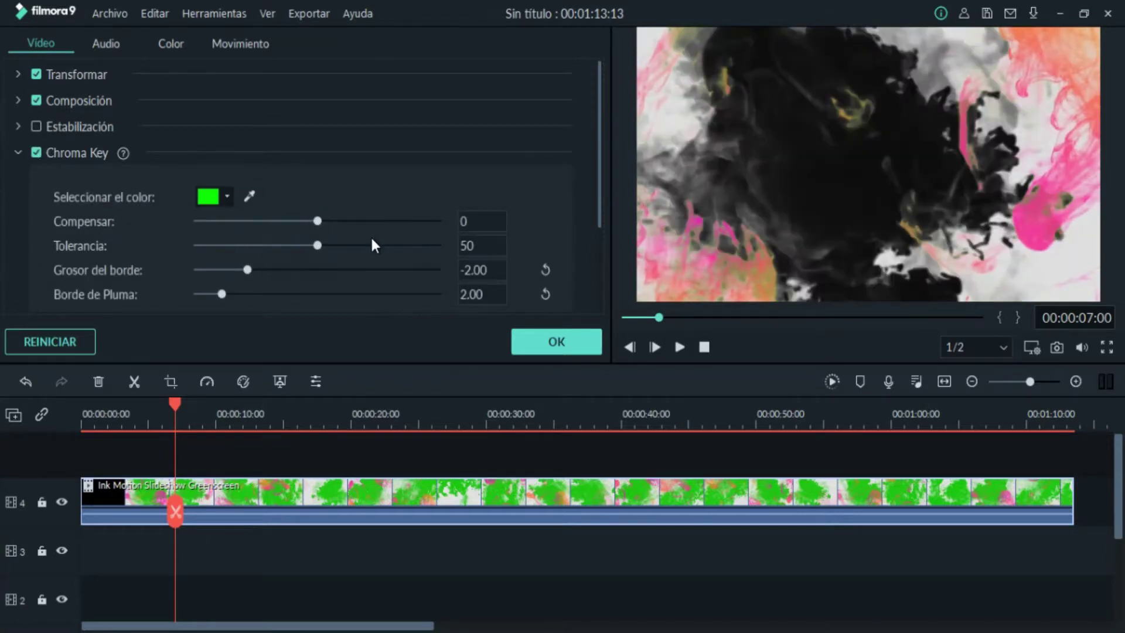
pyautogui.click(563, 340)
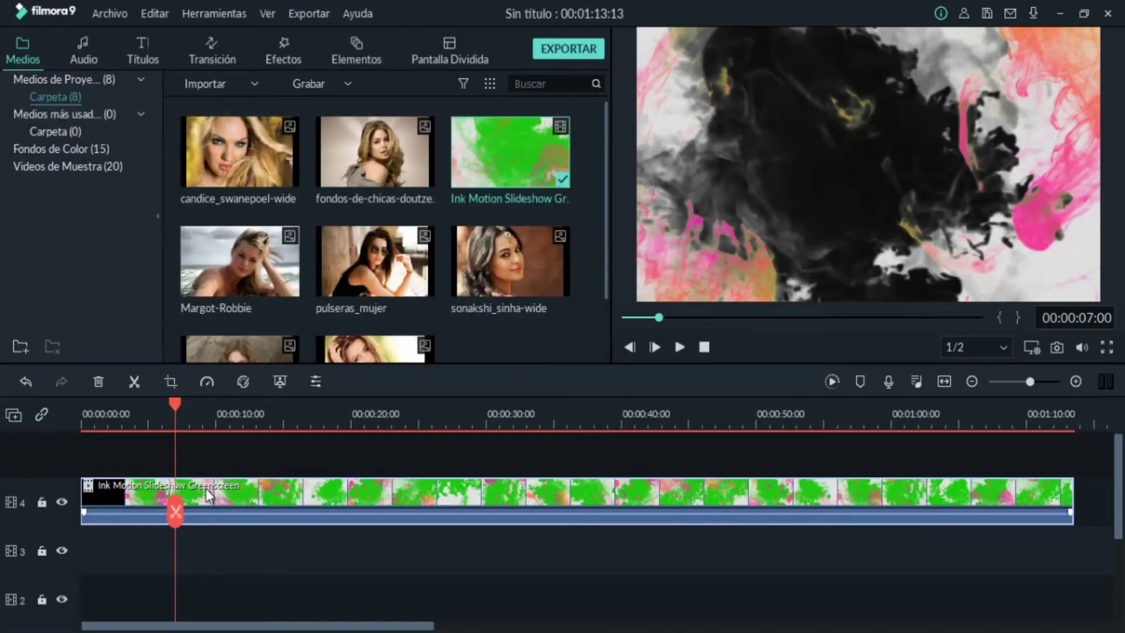
# - Move the green-screen clip to about 48 seconds on track 4 and place the candice_swanepoel-wide photo at the start of track 3
pyautogui.moveTo(216, 498); pyautogui.dragTo(875, 498)
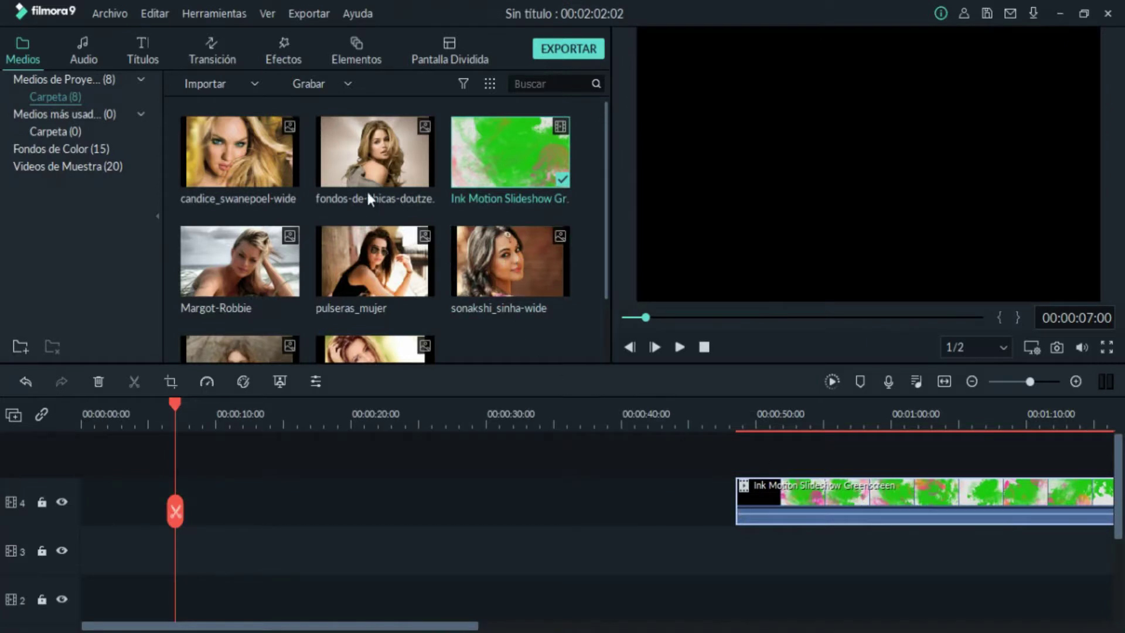
pyautogui.moveTo(275, 157); pyautogui.dragTo(83, 550)
pyautogui.click(112, 421)
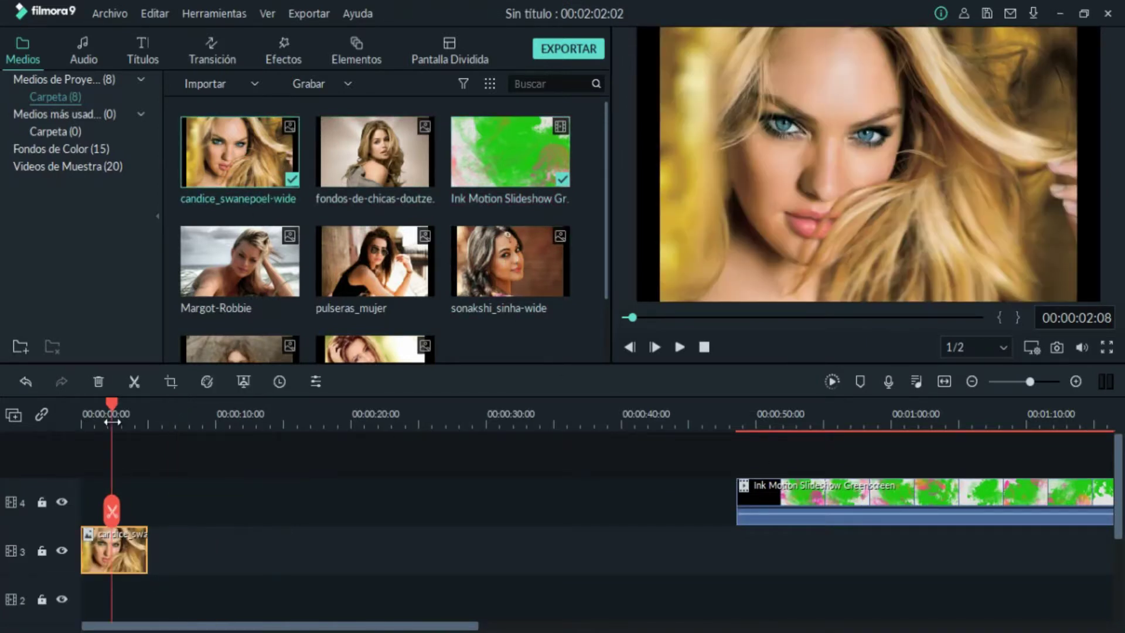
# - Enlarge and reposition the first photo on track 3 so it fills the whole frame
pyautogui.doubleClick(121, 553)
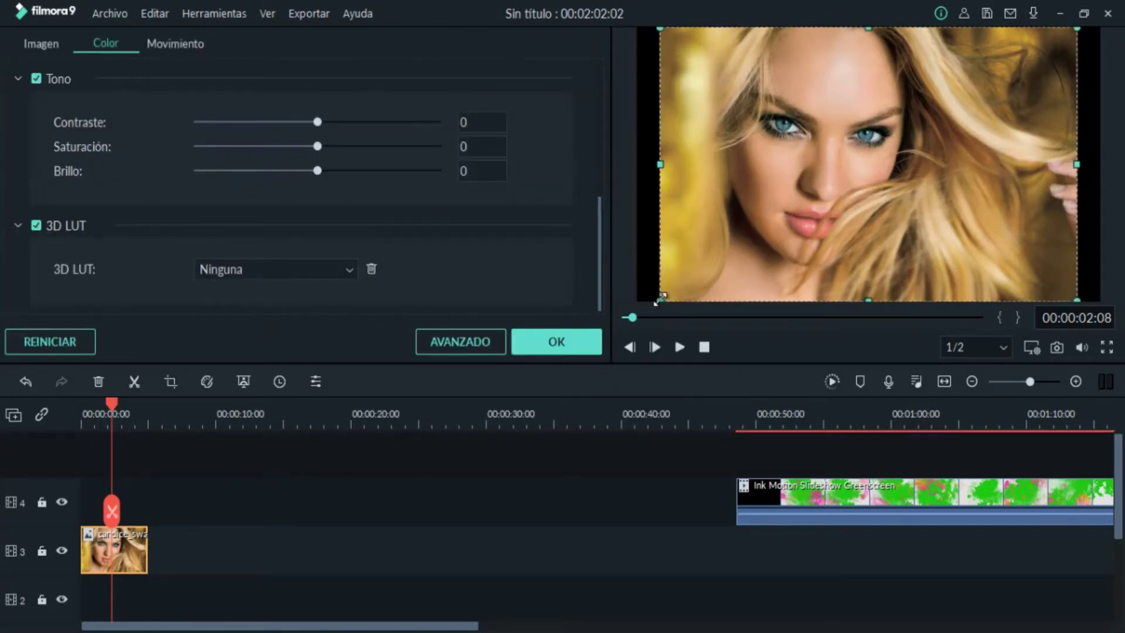
pyautogui.moveTo(661, 300); pyautogui.dragTo(617, 320)
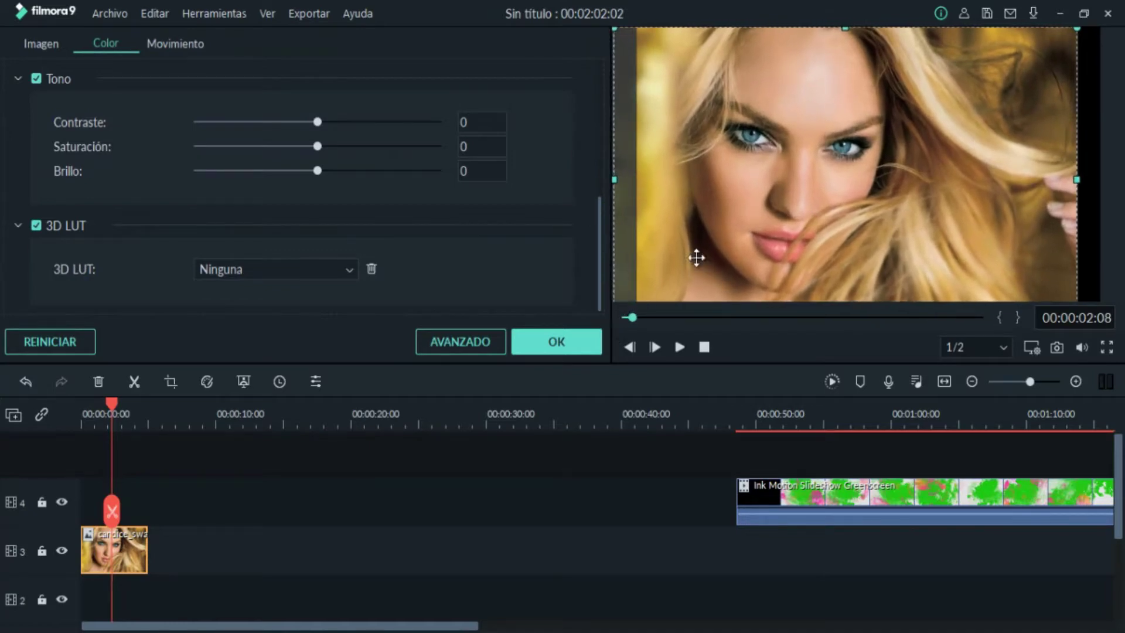
pyautogui.moveTo(696, 254); pyautogui.dragTo(722, 253)
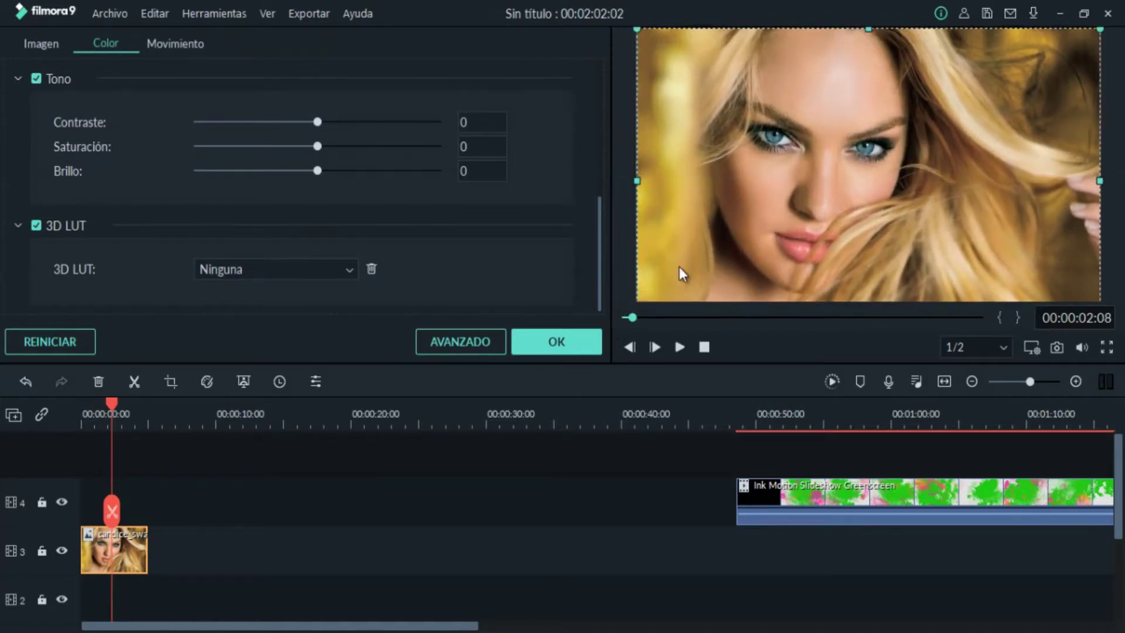
pyautogui.click(564, 336)
# - Add the fondos-de-chicas, Margot-Robbie and pulseras_mujer photos in sequence after the first photo on track 3, fitting them to the frame
pyautogui.moveTo(407, 155); pyautogui.dragTo(176, 550)
pyautogui.doubleClick(178, 551)
pyautogui.click(555, 339)
pyautogui.moveTo(240, 260); pyautogui.dragTo(246, 551)
pyautogui.moveTo(375, 261); pyautogui.dragTo(316, 551)
pyautogui.doubleClick(316, 550)
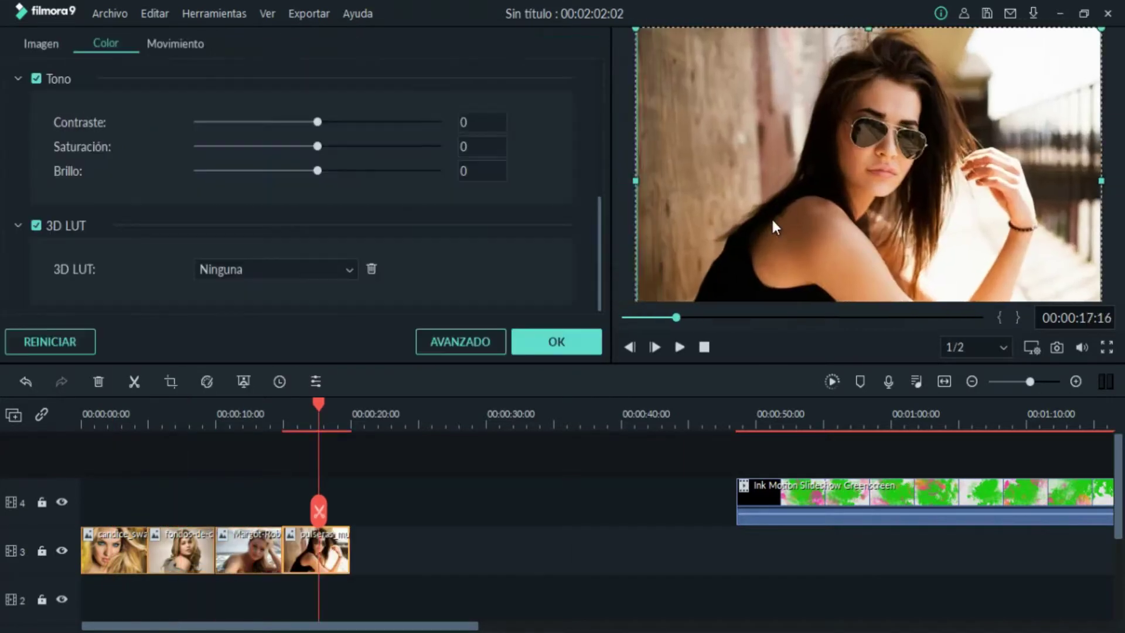
pyautogui.click(556, 341)
# - Append the sonakshi_sinha-wide and th_a1_12 photos to track 3 and adjust their framing to fill the frame
pyautogui.moveTo(510, 260); pyautogui.dragTo(384, 551)
pyautogui.doubleClick(383, 551)
pyautogui.moveTo(735, 214); pyautogui.dragTo(728, 215)
pyautogui.click(556, 342)
pyautogui.moveTo(246, 287); pyautogui.dragTo(451, 551)
pyautogui.doubleClick(452, 551)
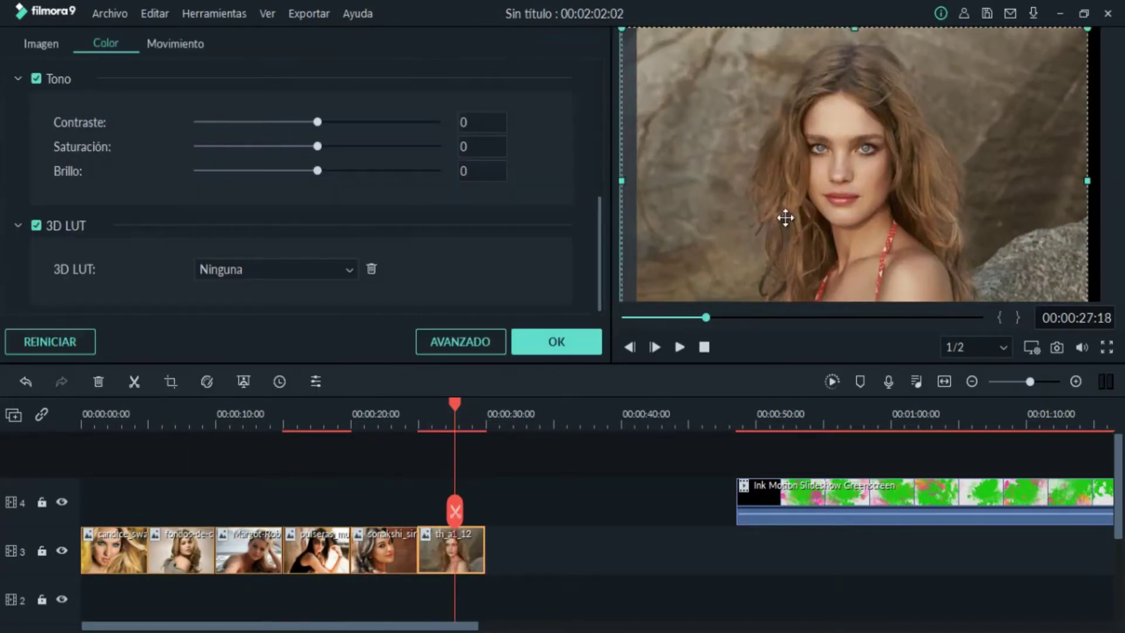
pyautogui.click(556, 342)
# - Append the remaining woman photo as the seventh image on track 3 and reposition it in the frame
pyautogui.moveTo(381, 287); pyautogui.dragTo(518, 551)
pyautogui.doubleClick(519, 551)
pyautogui.moveTo(785, 222); pyautogui.dragTo(737, 280)
pyautogui.click(556, 342)
# - Apply the 3D LUT 11 Cinematic Colores VivosFG to the second photo on track 3
pyautogui.moveTo(513, 410); pyautogui.dragTo(103, 420)
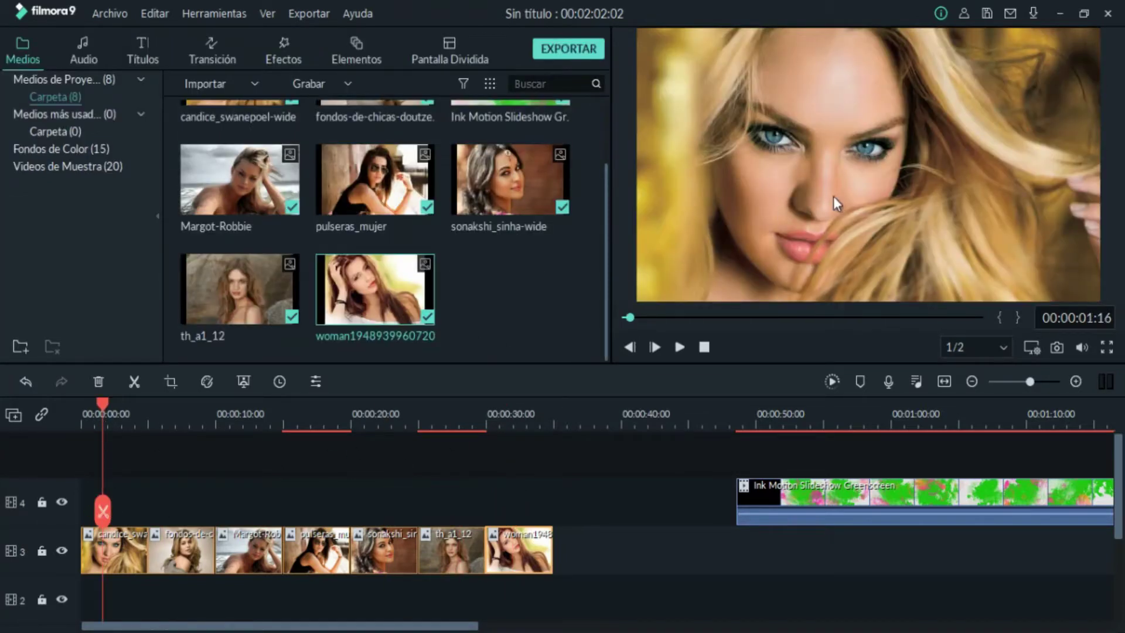
pyautogui.click(168, 407)
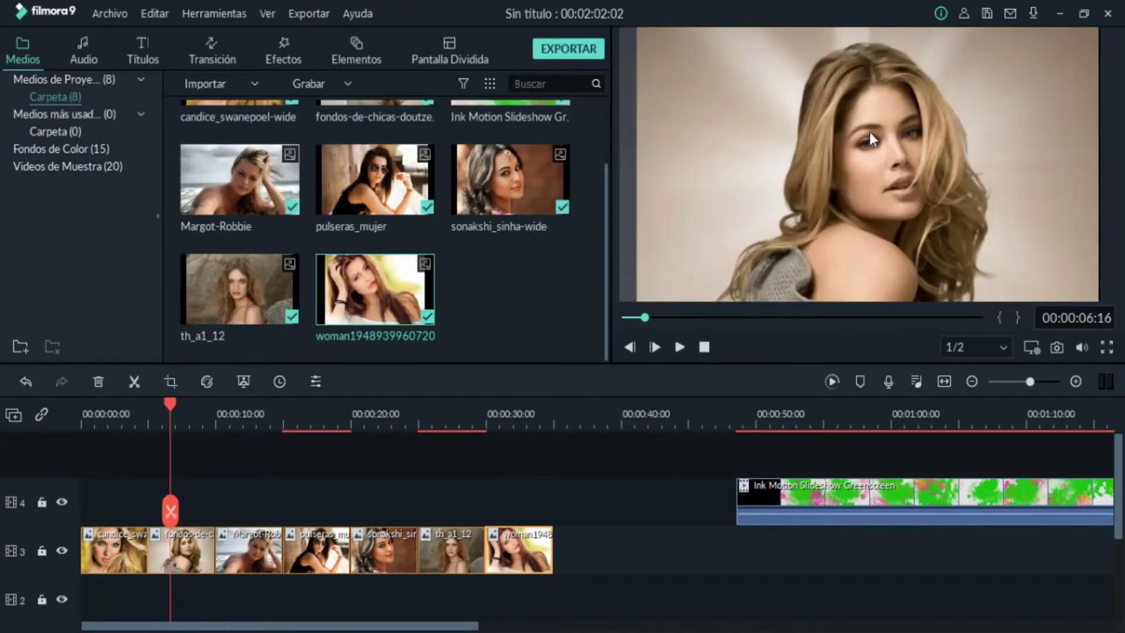
pyautogui.doubleClick(191, 553)
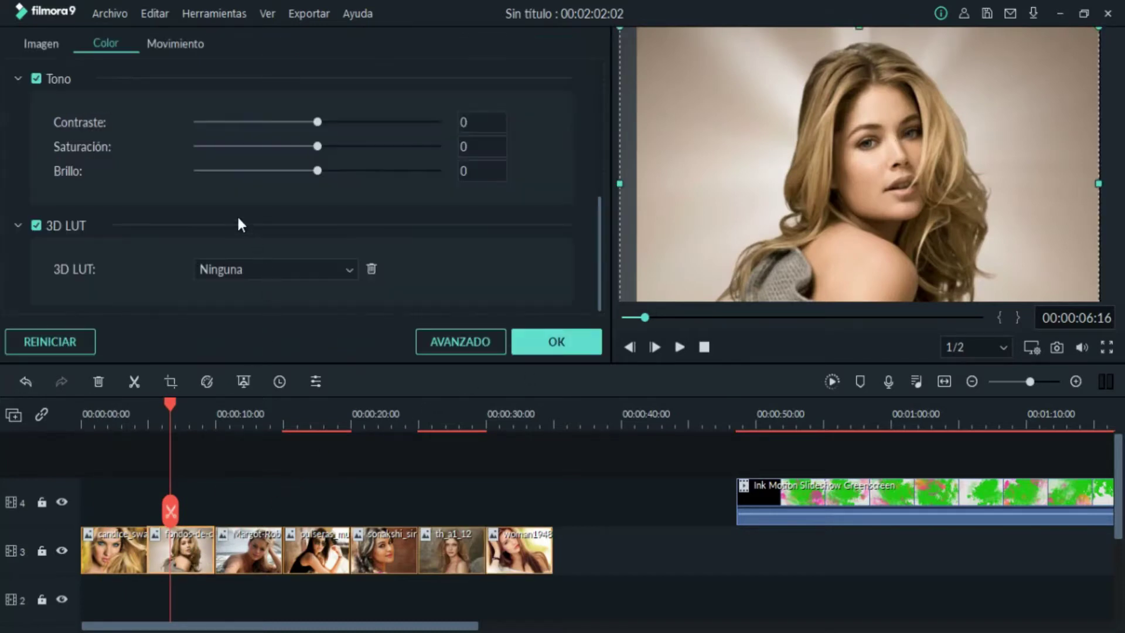
pyautogui.click(111, 45)
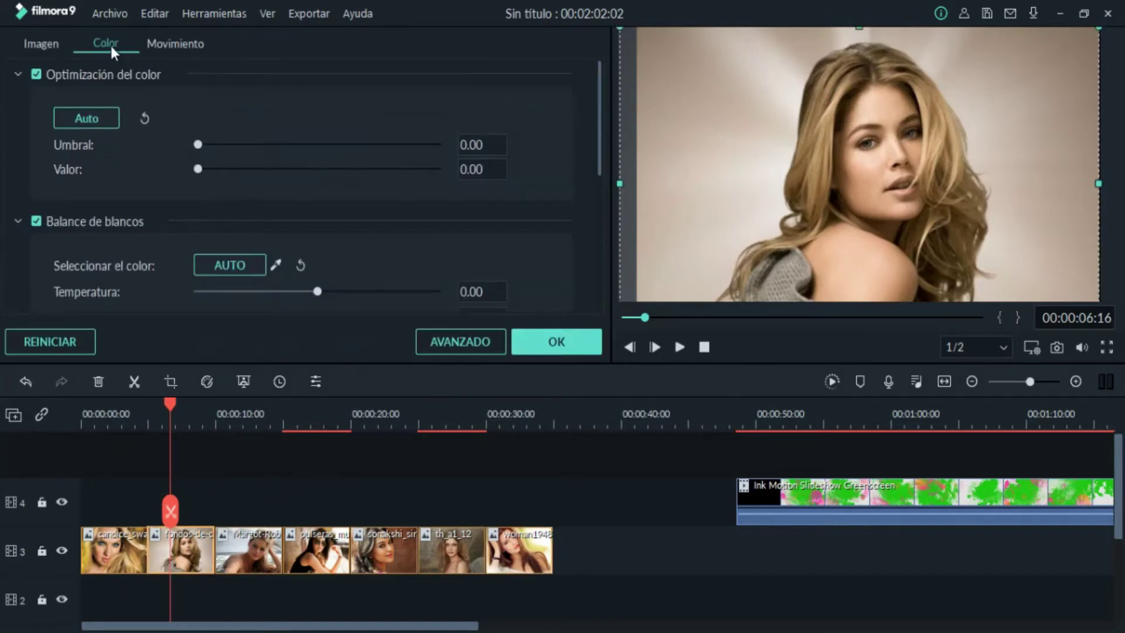
pyautogui.click(44, 44)
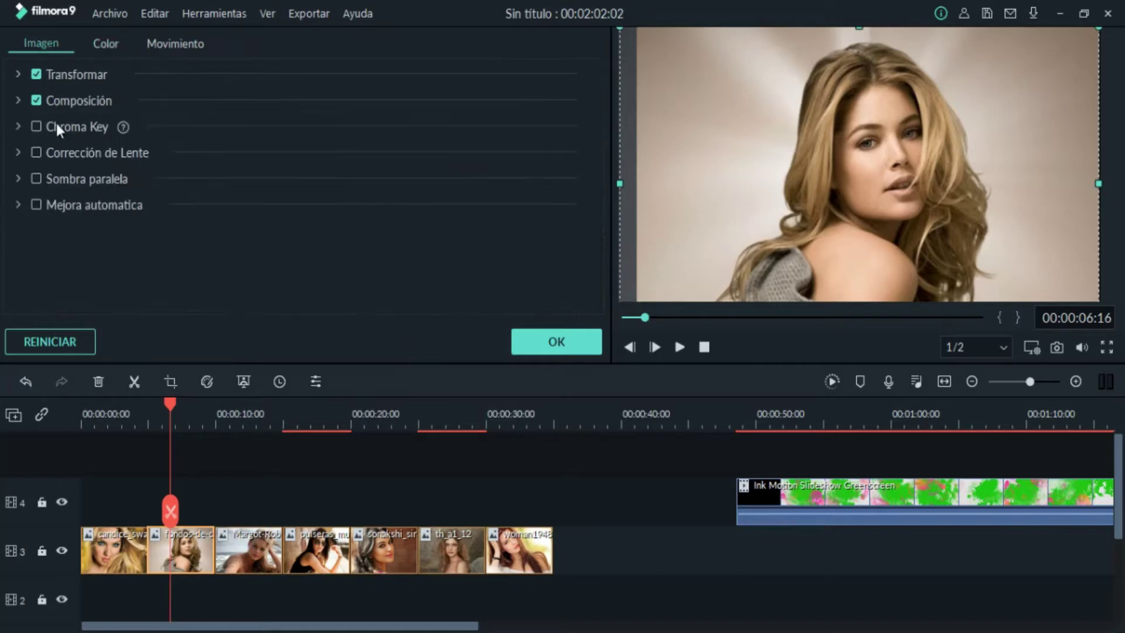
pyautogui.click(108, 41)
pyautogui.scroll(-5, 265, 173)
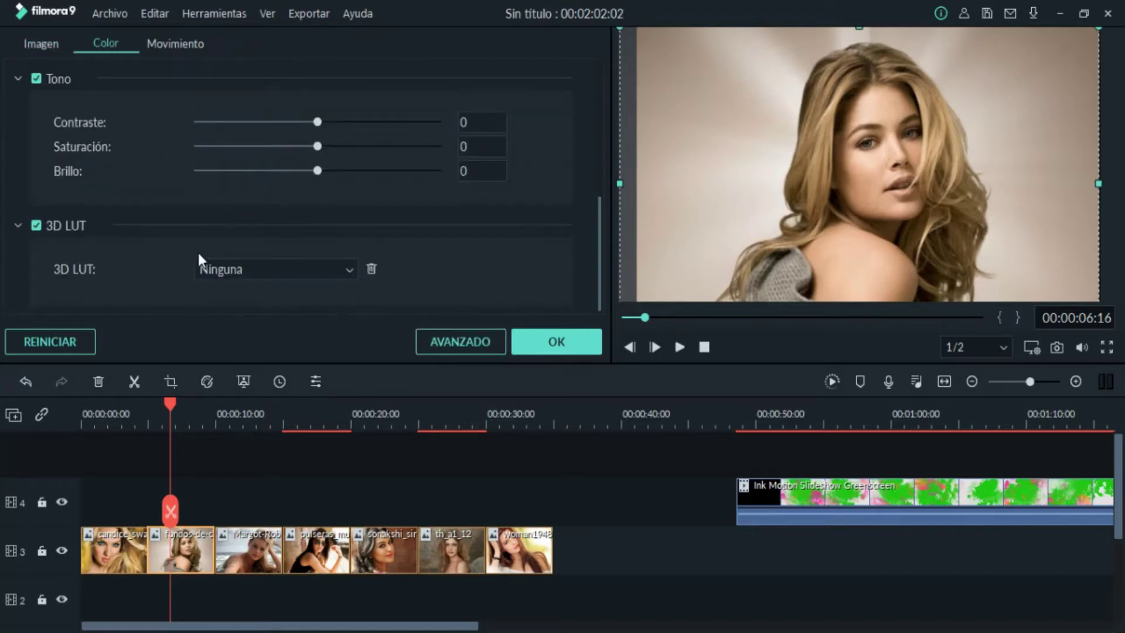
pyautogui.click(311, 268)
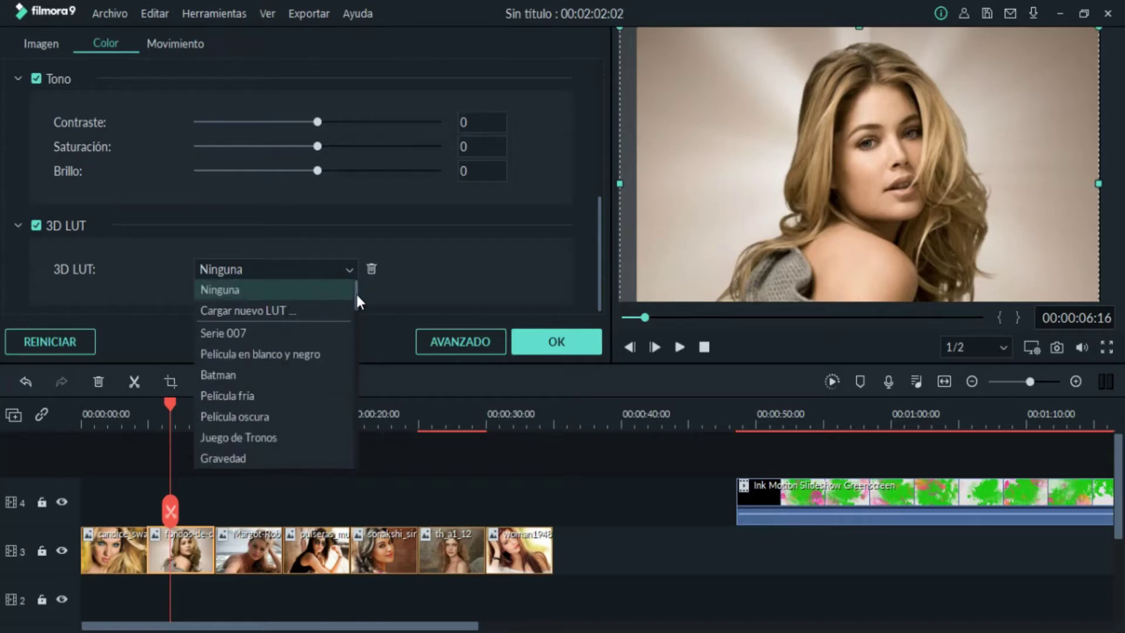
pyautogui.moveTo(356, 294); pyautogui.dragTo(359, 380)
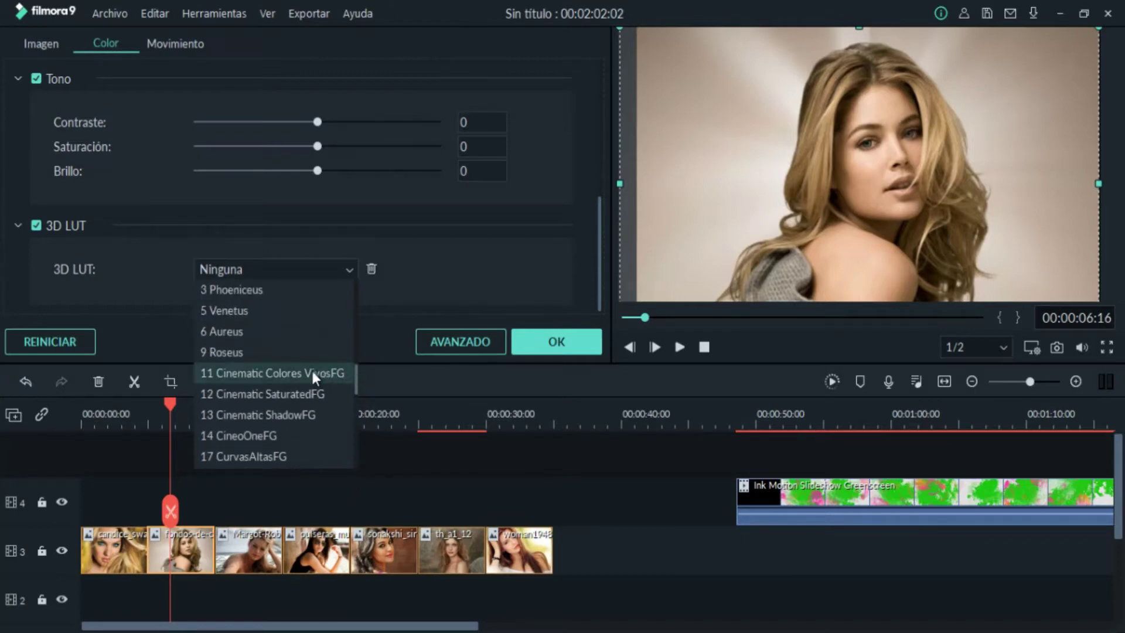
pyautogui.click(269, 375)
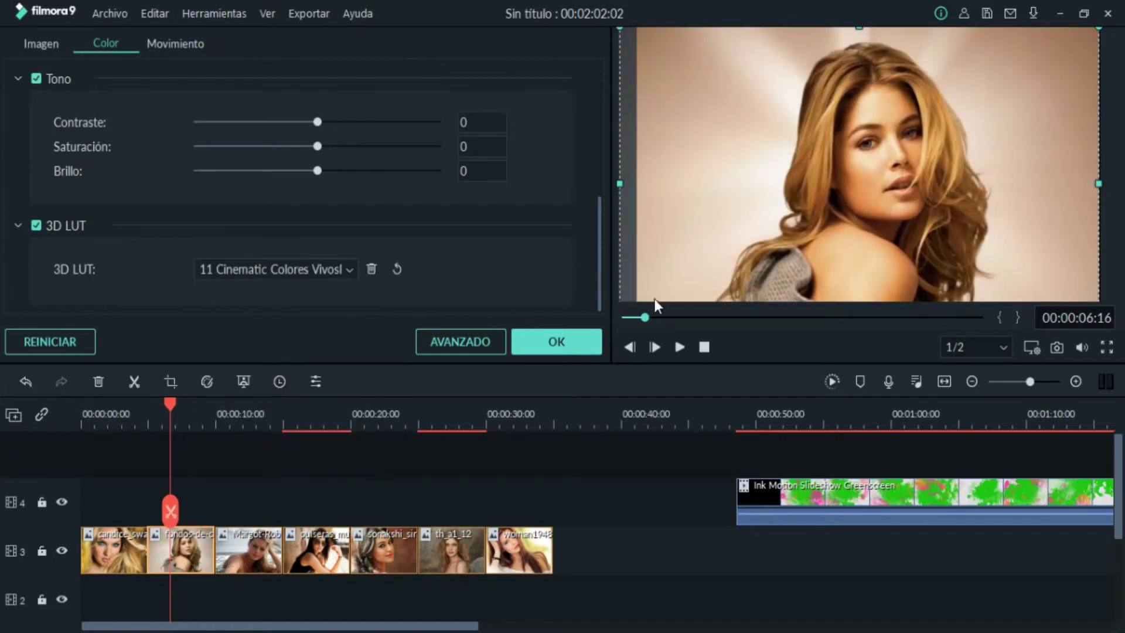
pyautogui.click(556, 342)
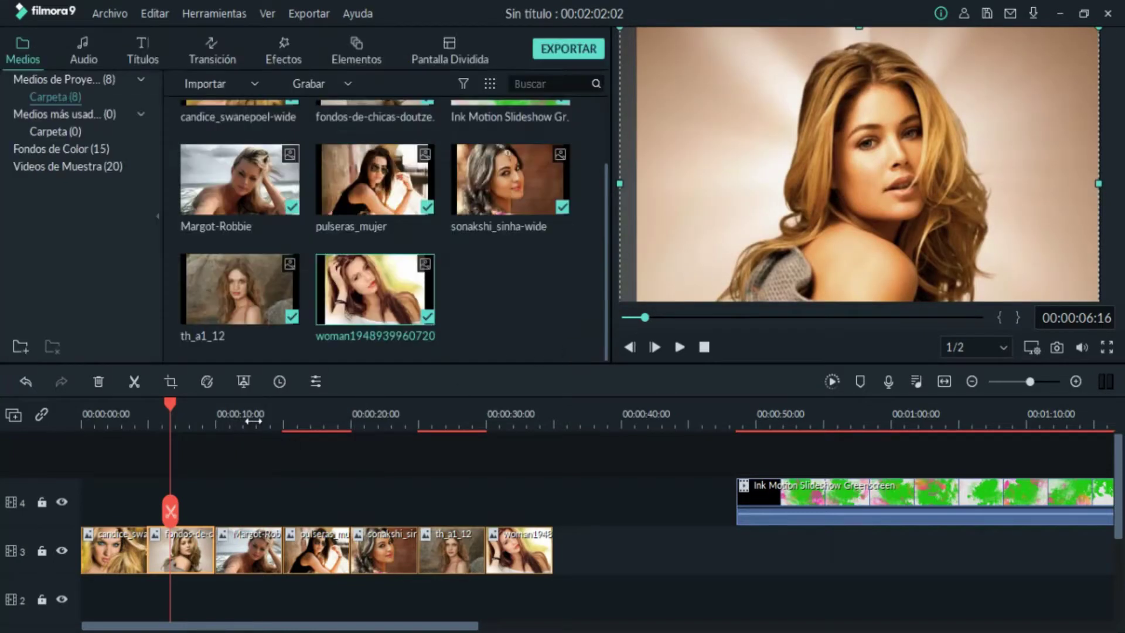
# - Apply a 3D LUT to the Margot-Robbie, pulseras_mujer and th_a1_12 photos on track 3
pyautogui.doubleClick(250, 551)
pyautogui.click(349, 269)
pyautogui.doubleClick(316, 550)
pyautogui.click(557, 342)
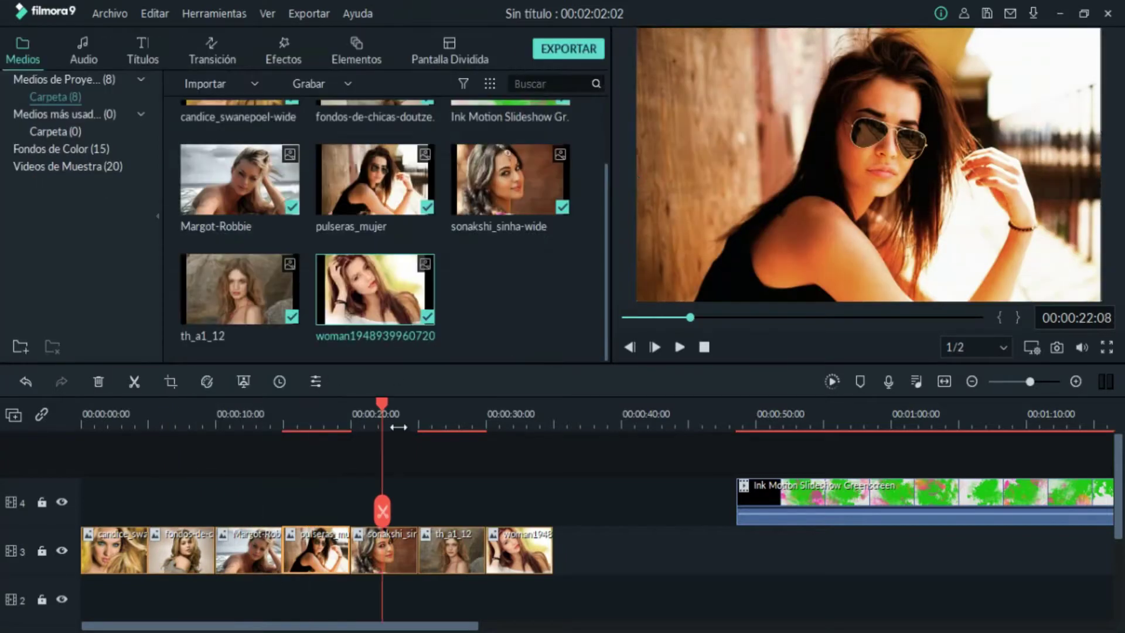
pyautogui.doubleClick(451, 551)
pyautogui.click(349, 269)
pyautogui.click(557, 341)
pyautogui.click(519, 550)
# - Move the green-screen clip back to the start of track 4 and trim its end to the last photo's end at 00:00:35:01
pyautogui.moveTo(779, 495)
pyautogui.mouseDown()
pyautogui.moveTo(802, 489)
pyautogui.moveTo(167, 484)
pyautogui.mouseUp()
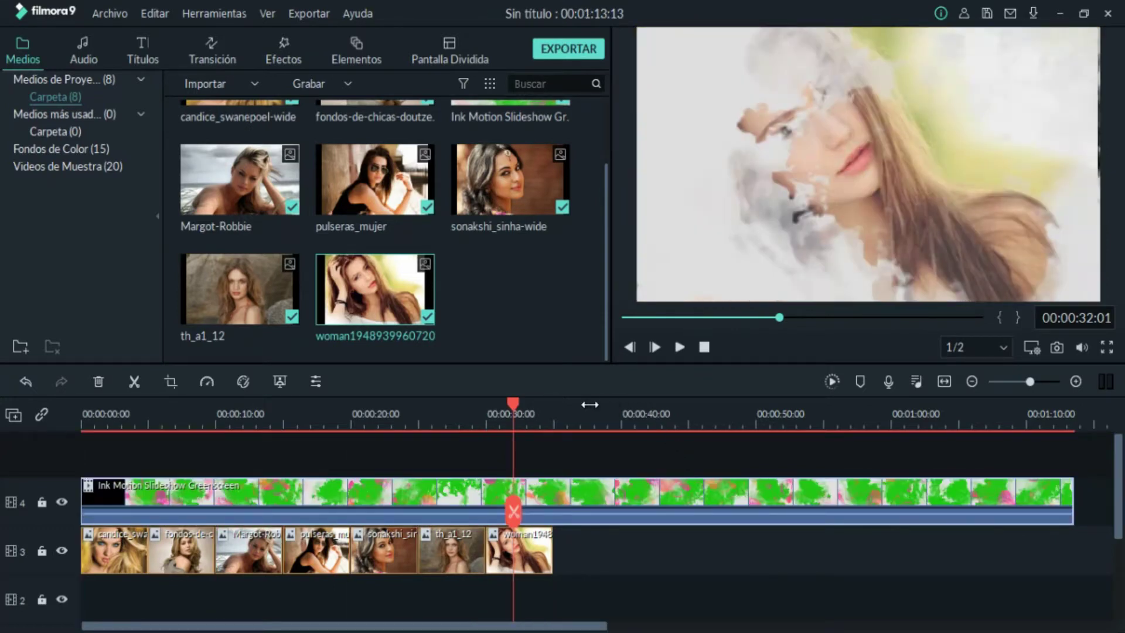
pyautogui.click(553, 410)
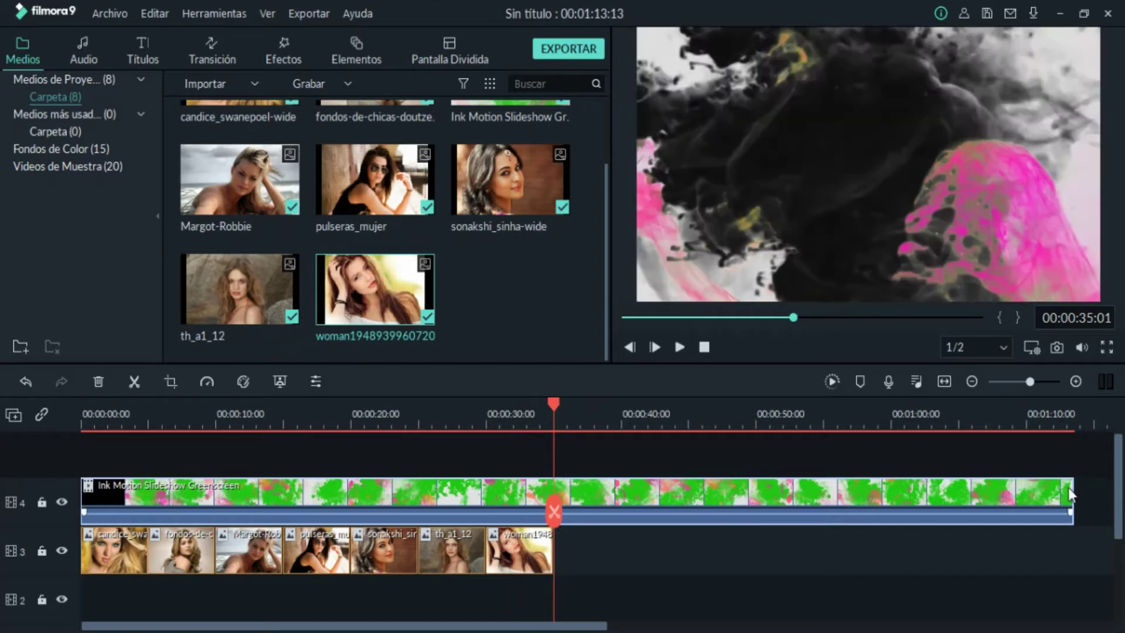
pyautogui.moveTo(1072, 490); pyautogui.dragTo(556, 488)
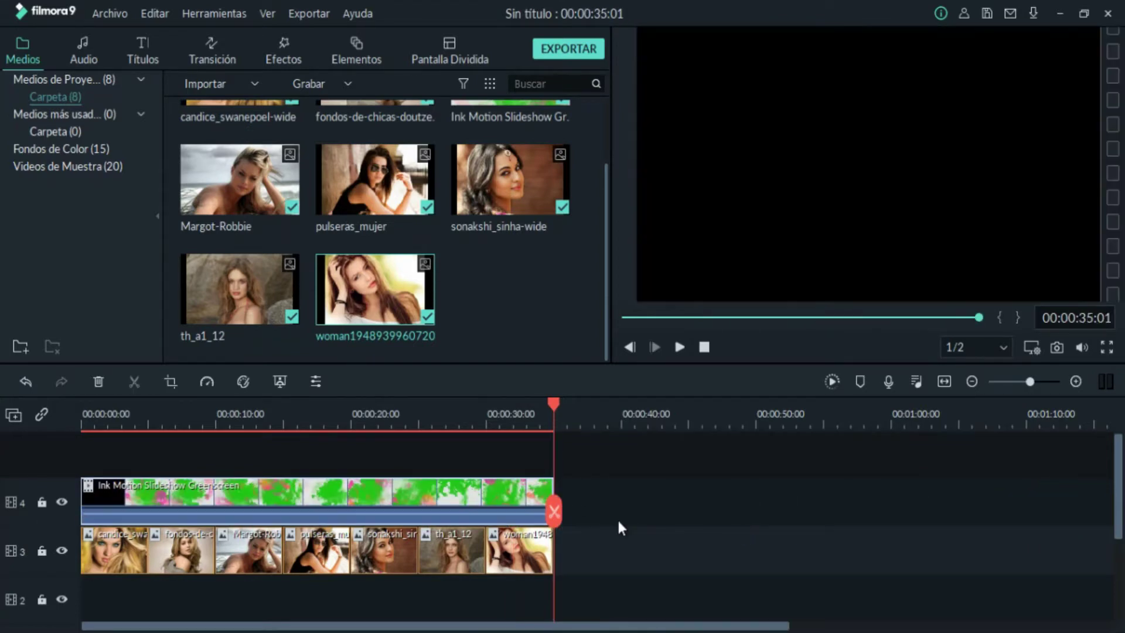
# - Find the Disolver transition and add it at every cut between the photos on track 3
pyautogui.click(228, 420)
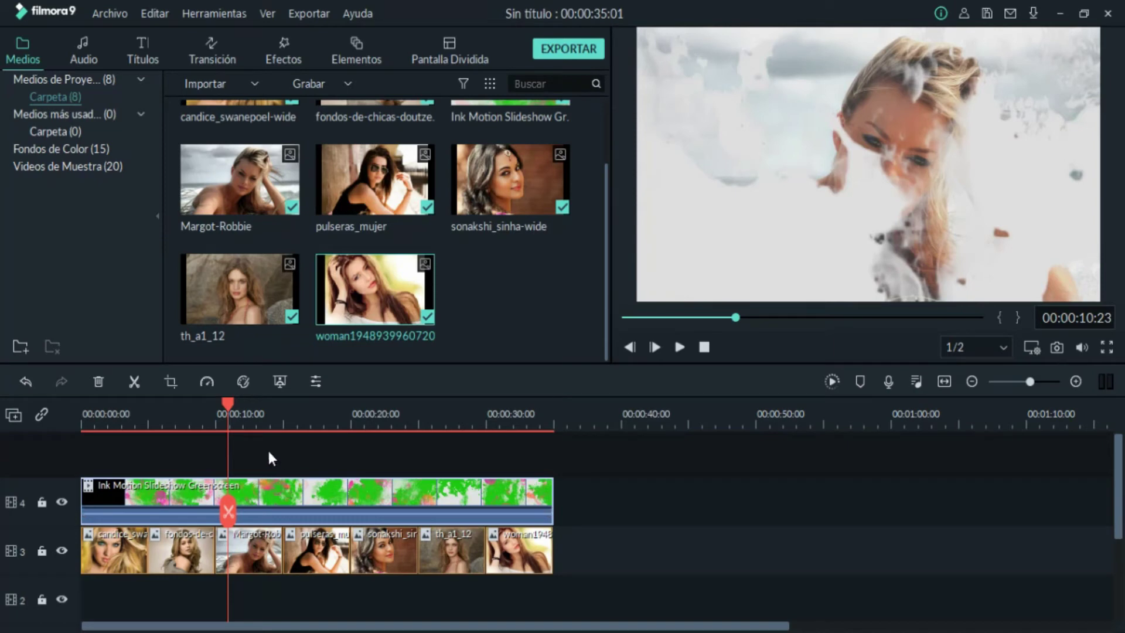
pyautogui.press('Home')
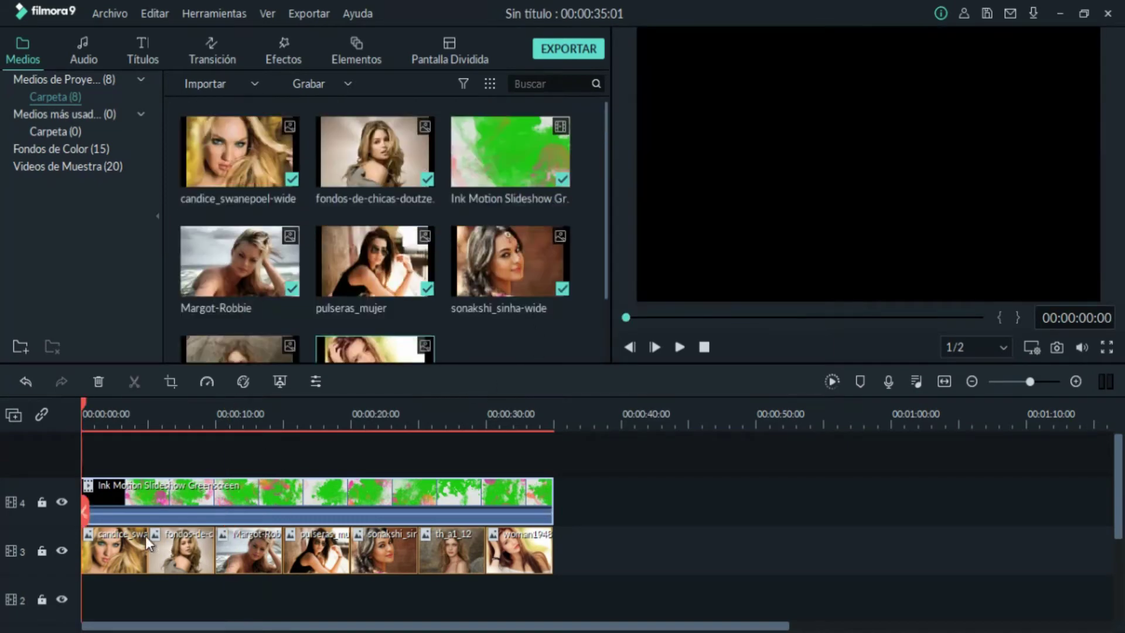
pyautogui.click(215, 61)
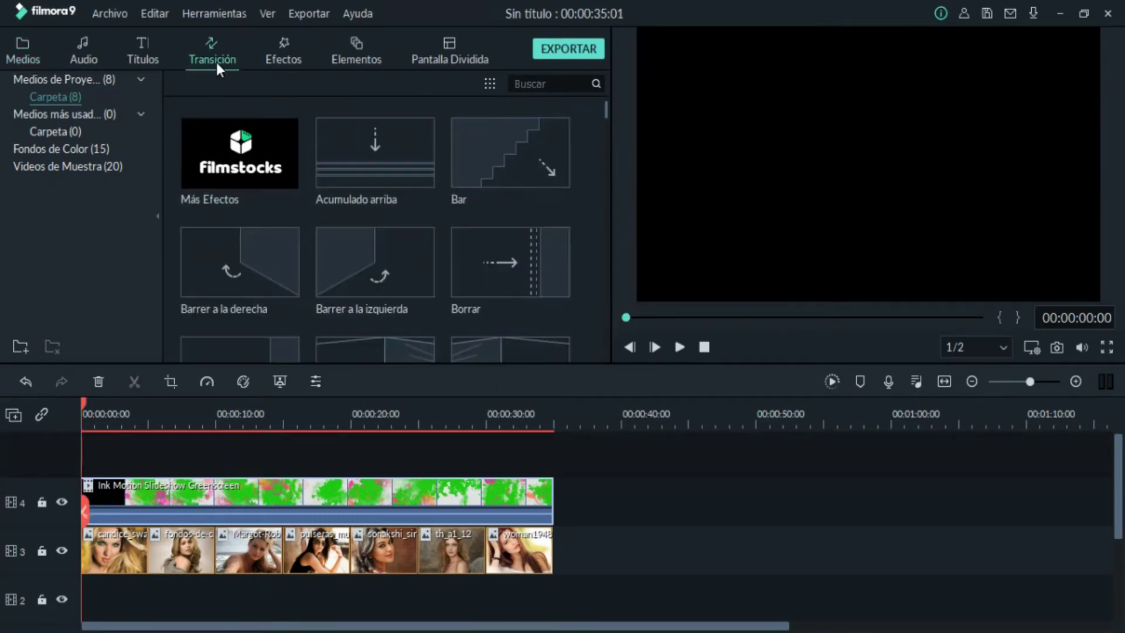
pyautogui.click(545, 84)
pyautogui.write('DISO')
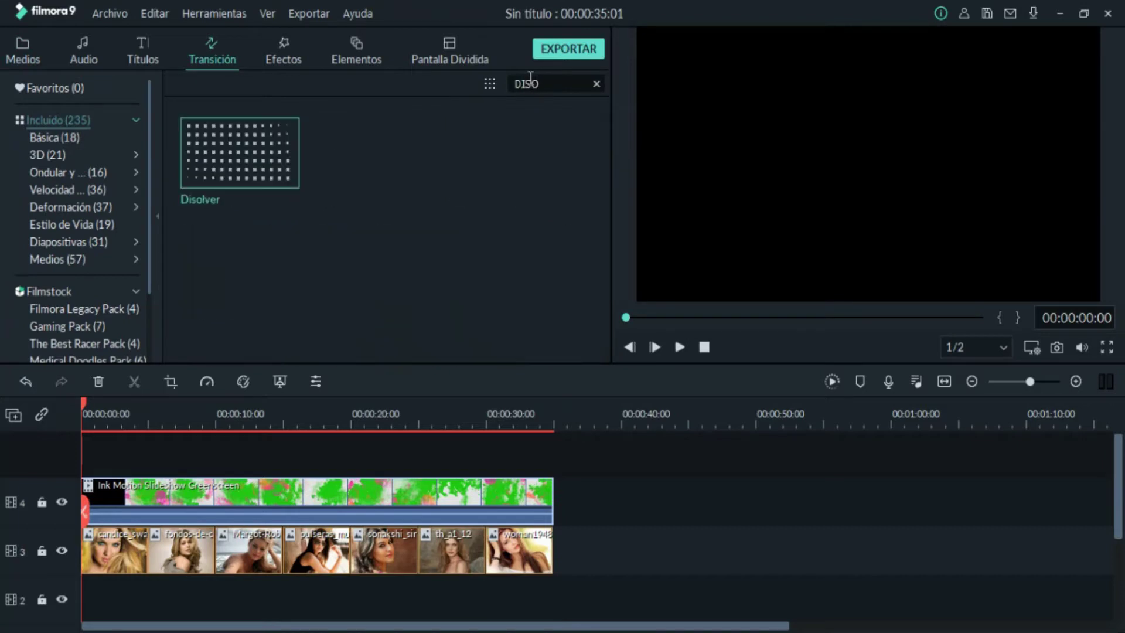
pyautogui.click(263, 156)
pyautogui.moveTo(262, 156); pyautogui.dragTo(215, 553)
pyautogui.moveTo(241, 176); pyautogui.dragTo(352, 551)
pyautogui.moveTo(240, 154); pyautogui.dragTo(418, 551)
pyautogui.moveTo(267, 183); pyautogui.dragTo(477, 540)
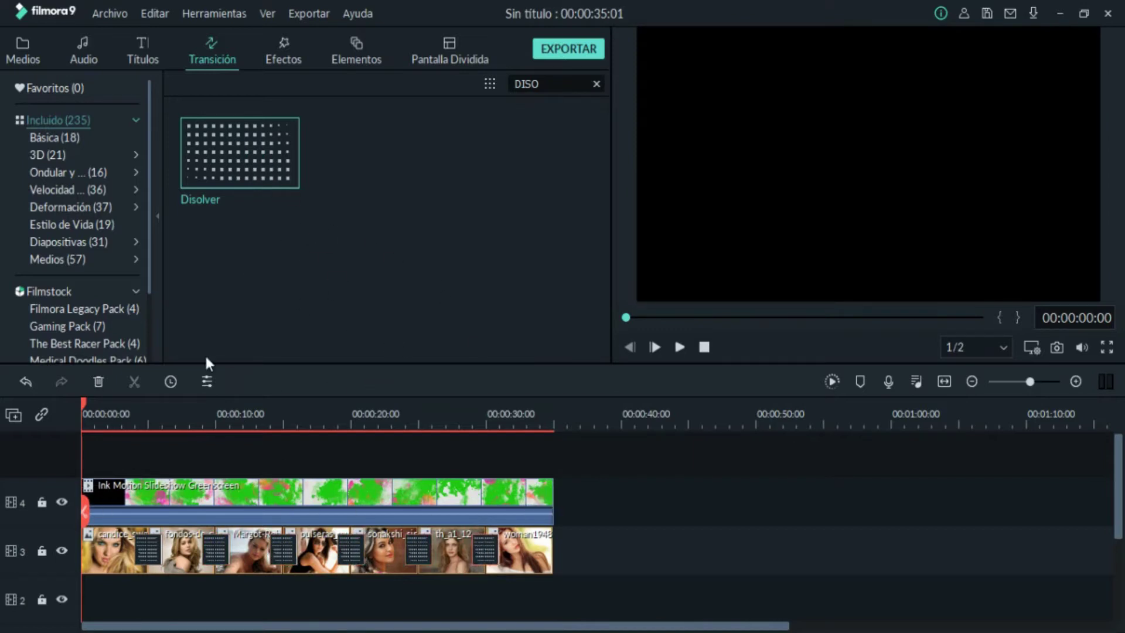
# - Set the first Disolver transition's duration to 00:00:01:00 and apply it to all transitions
pyautogui.click(139, 417)
pyautogui.doubleClick(148, 551)
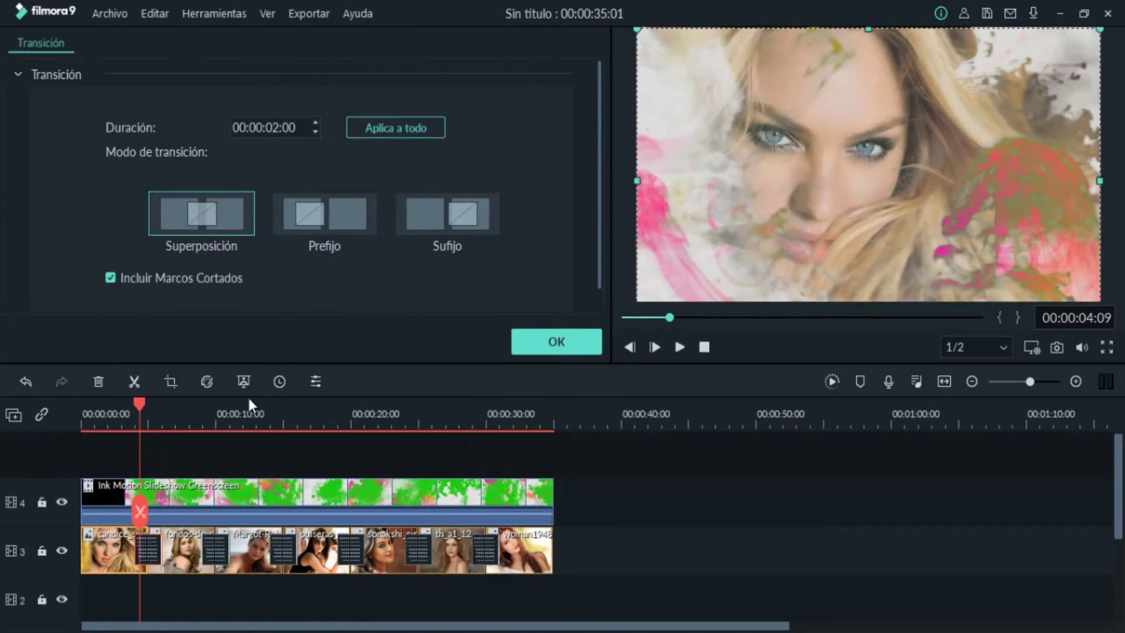
pyautogui.click(285, 128)
pyautogui.click(316, 132)
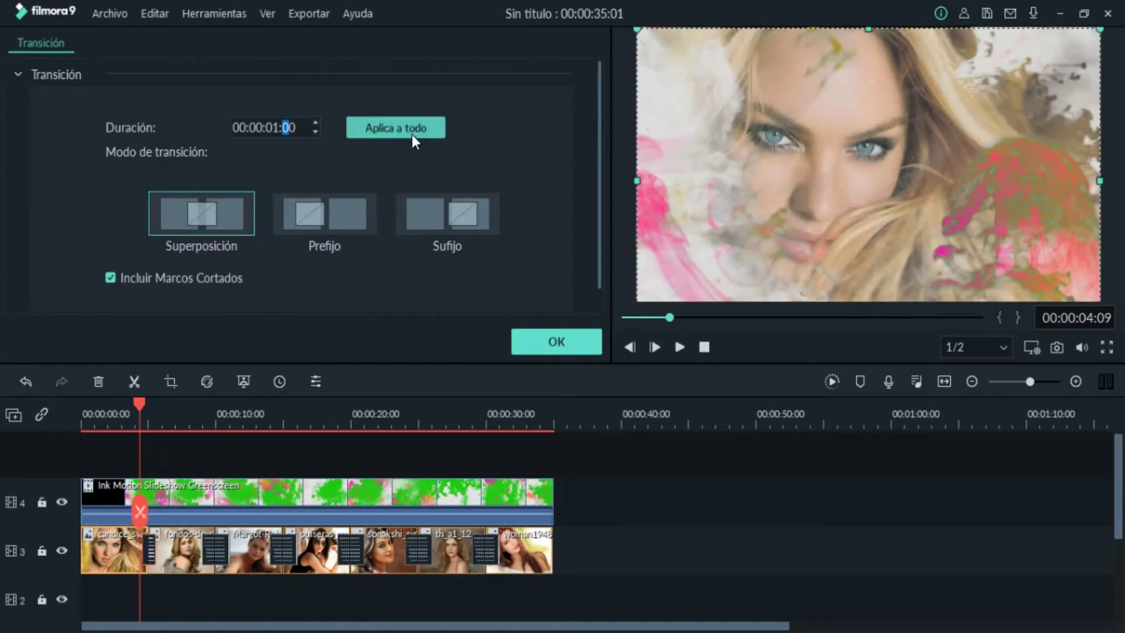
pyautogui.click(392, 127)
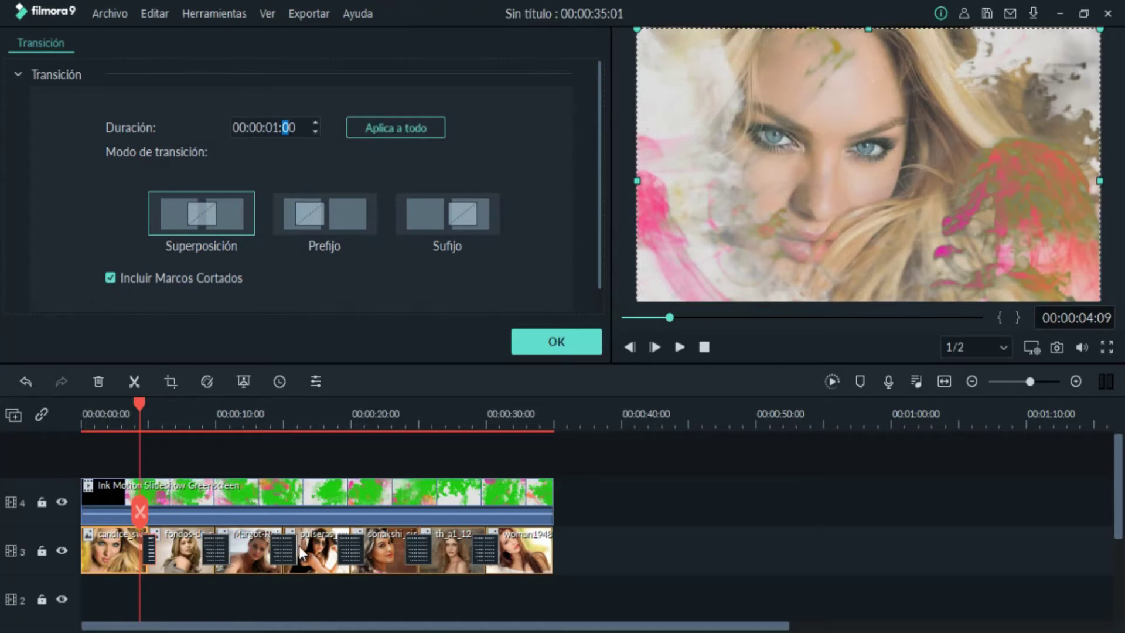
pyautogui.click(388, 131)
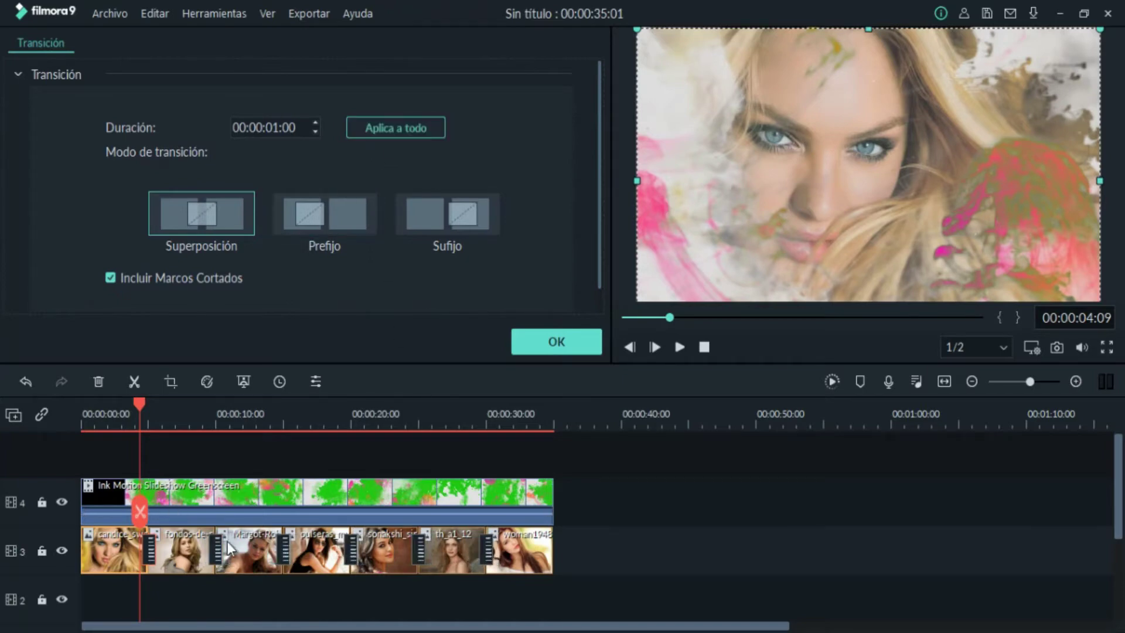
pyautogui.click(561, 341)
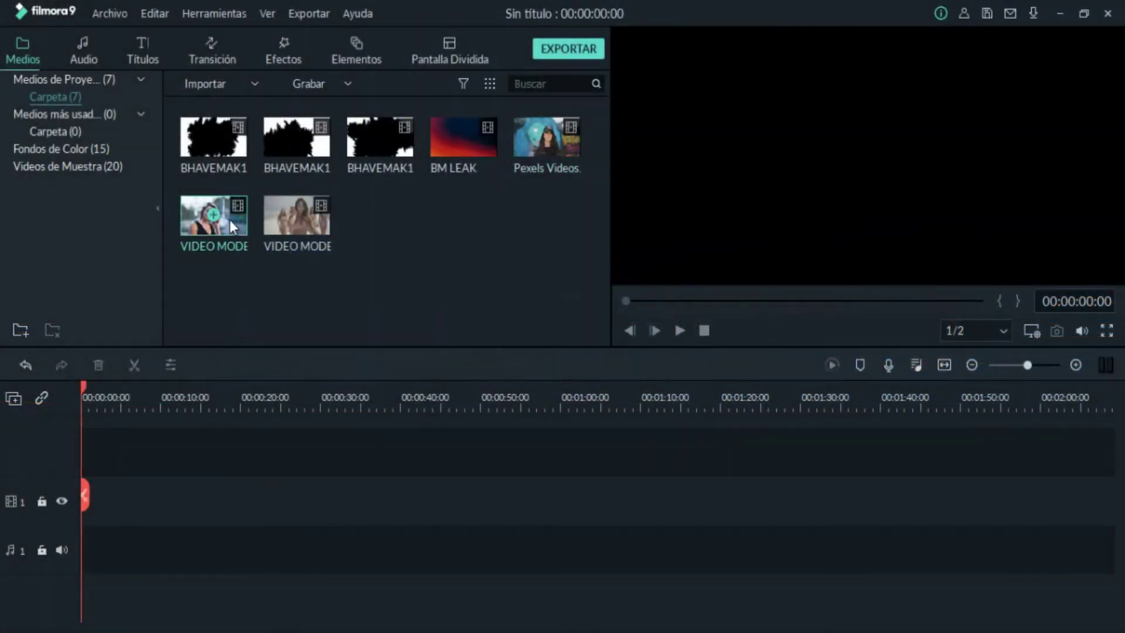
# - Place VIDEO MODELO 1, Pexels Videos and VIDEO MODELO 2 end to end on track 1, keeping the project at 1920 x 1080 25fps
pyautogui.moveTo(230, 220); pyautogui.dragTo(88, 513)
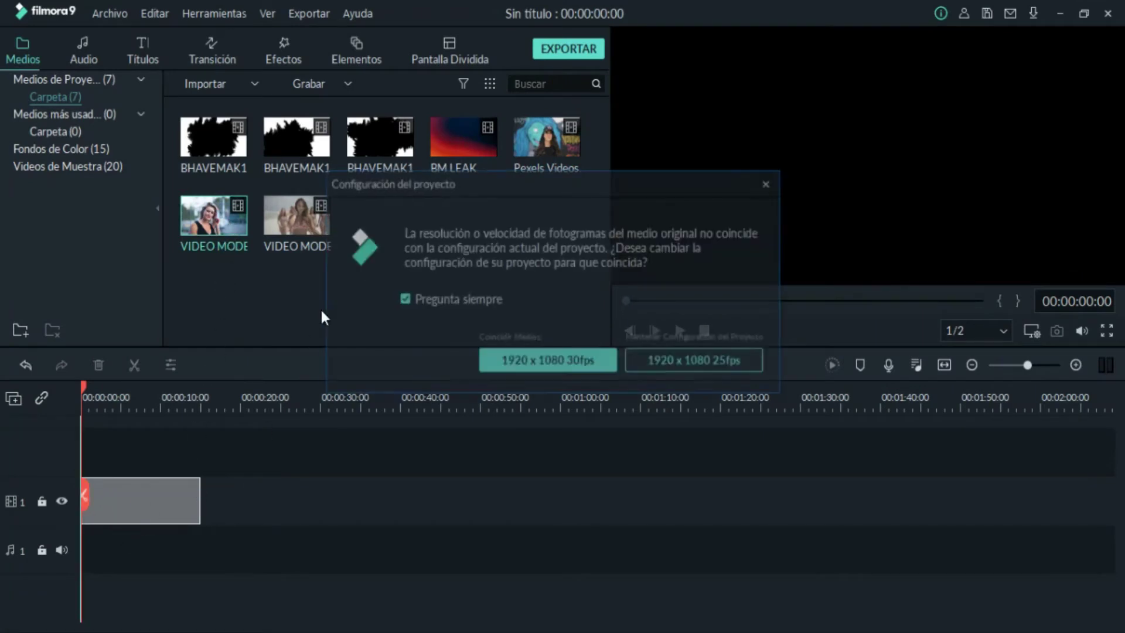
pyautogui.click(650, 359)
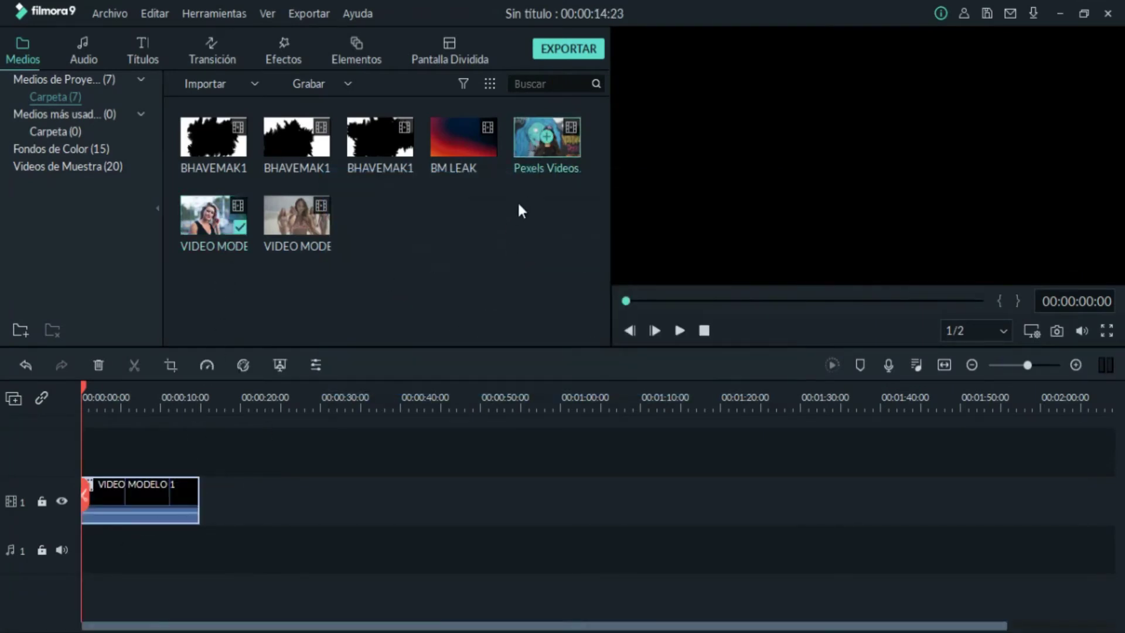
pyautogui.moveTo(547, 136); pyautogui.dragTo(214, 489)
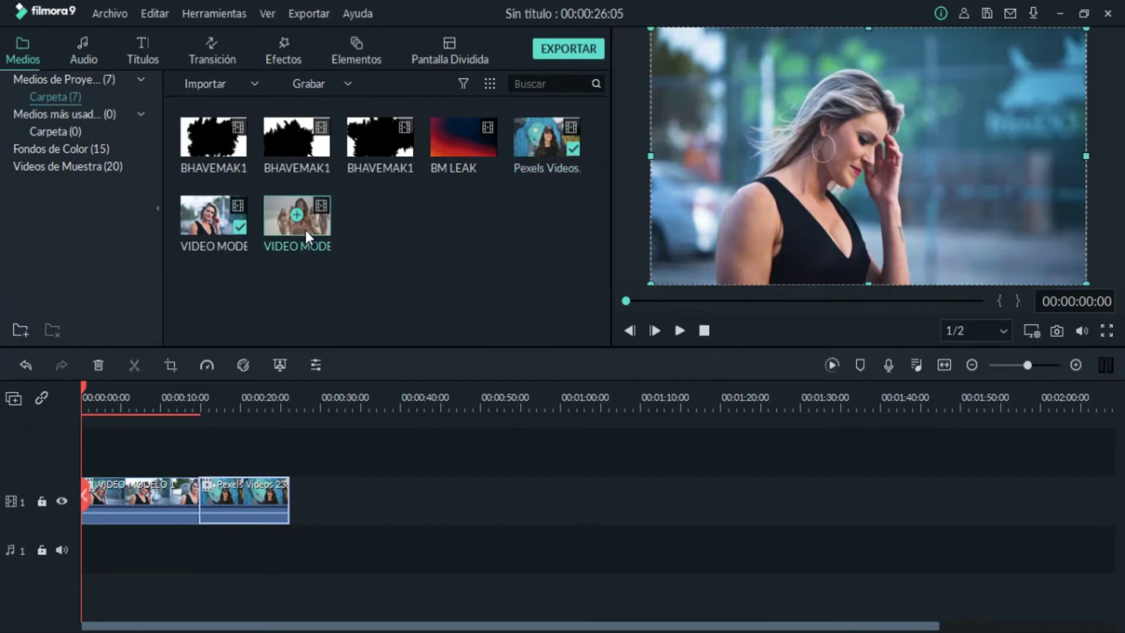
pyautogui.moveTo(305, 230); pyautogui.dragTo(305, 501)
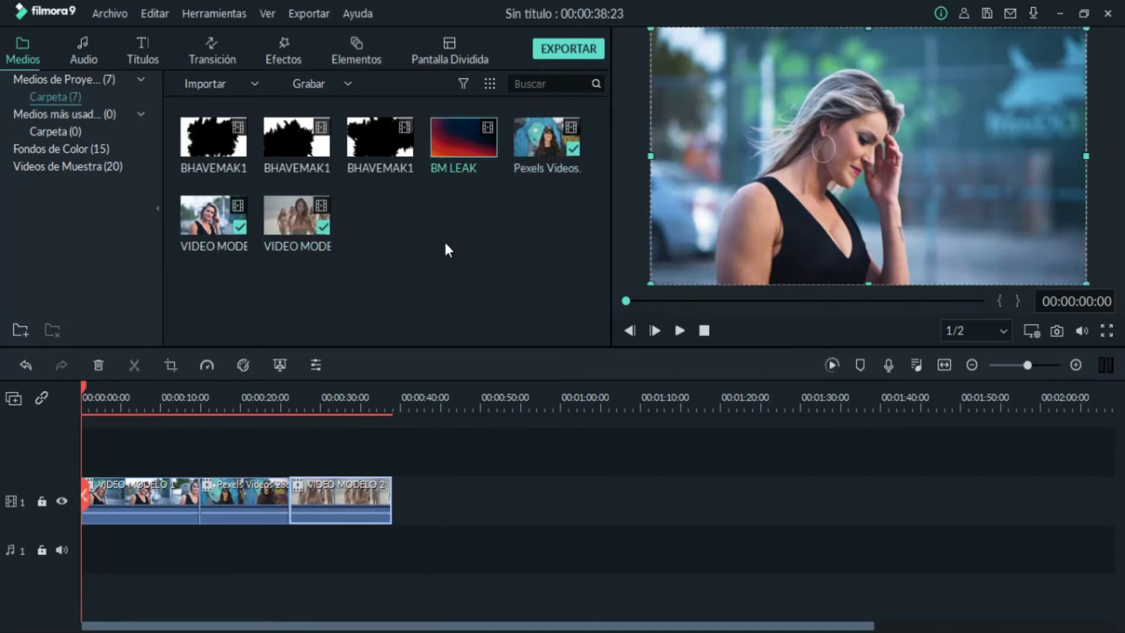
# - Preview BM LEAK, place it at the start of track 2 and trim its end to the last model clip's end
pyautogui.doubleClick(451, 150)
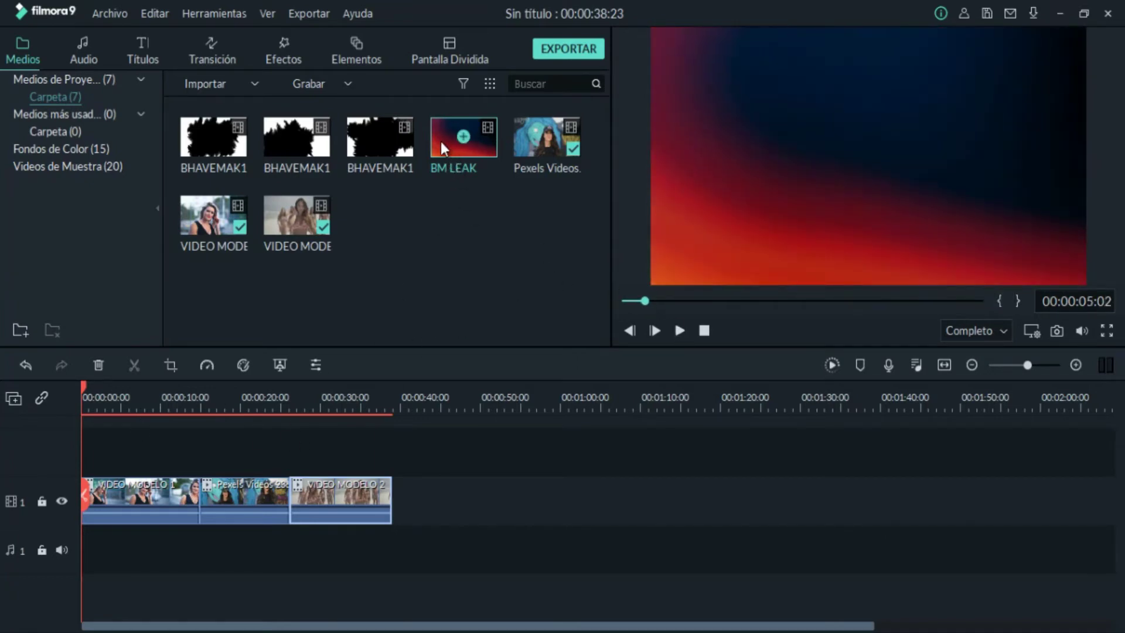
pyautogui.moveTo(440, 141); pyautogui.dragTo(87, 426)
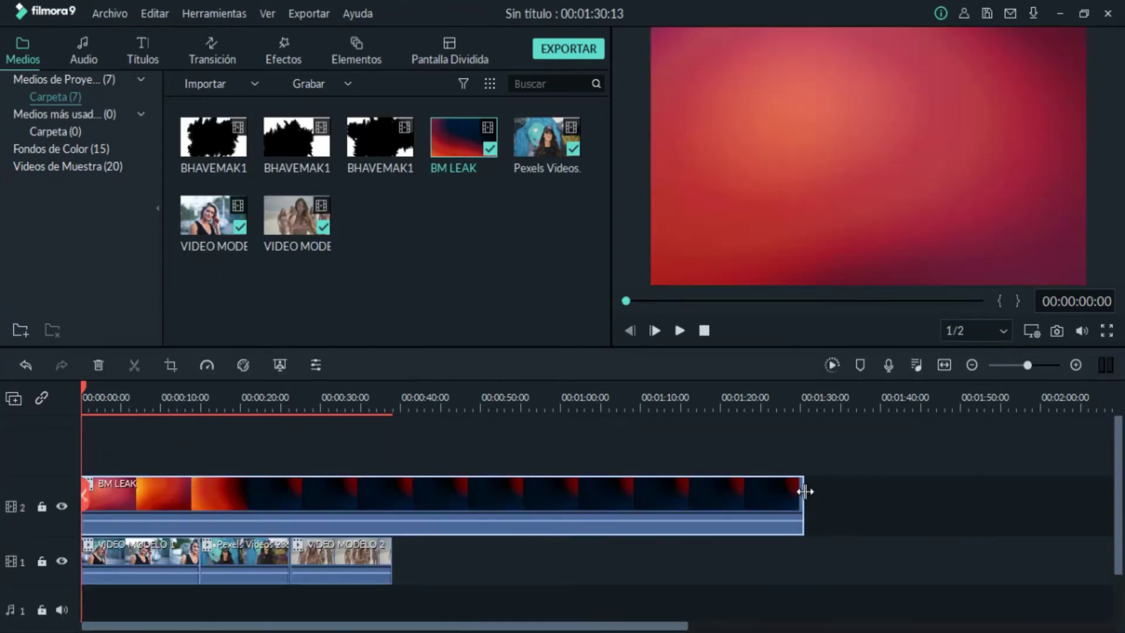
pyautogui.moveTo(802, 499); pyautogui.dragTo(392, 506)
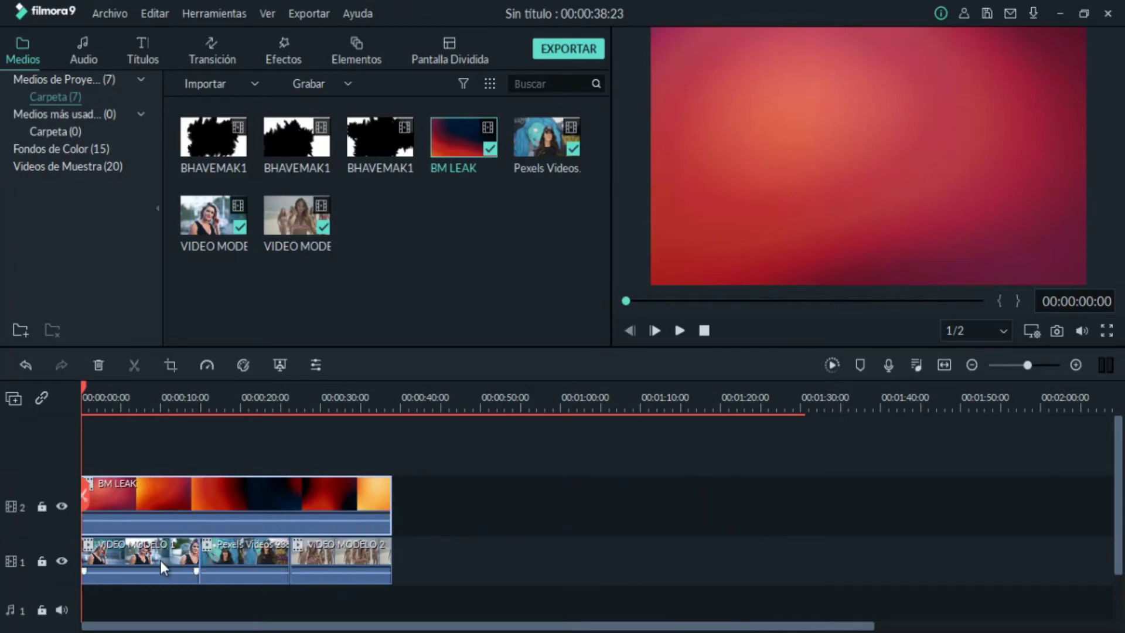
# - Move BM LEAK past the model clips and apply the 3D LUT 11 Cinematic Colores Vivos to VIDEO MODELO 1
pyautogui.moveTo(186, 487); pyautogui.dragTo(534, 502)
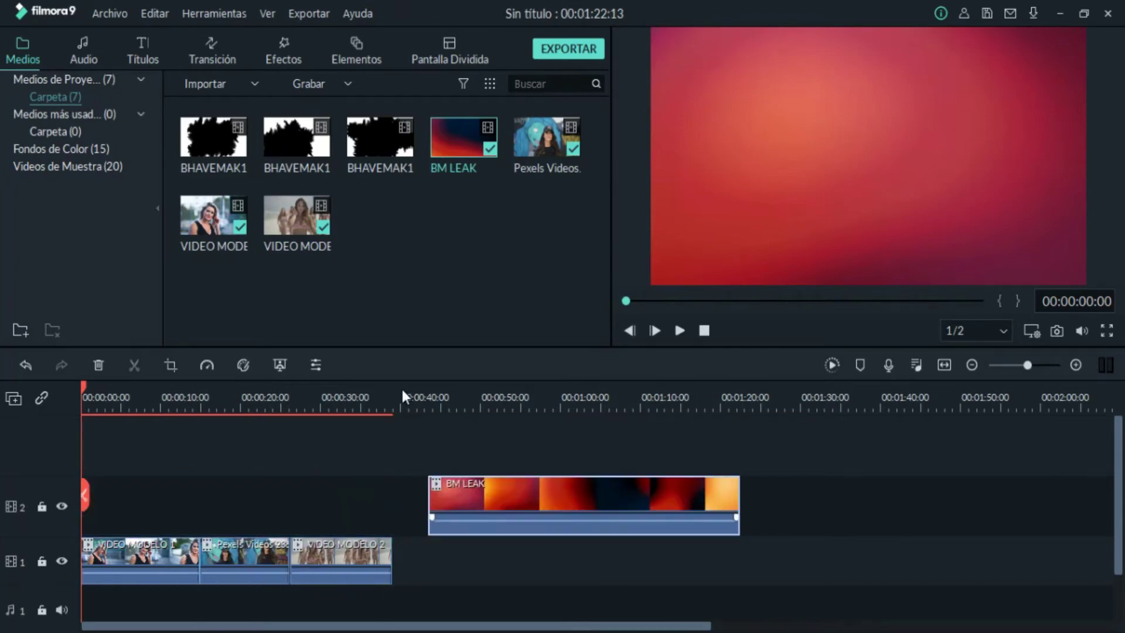
pyautogui.click(152, 555)
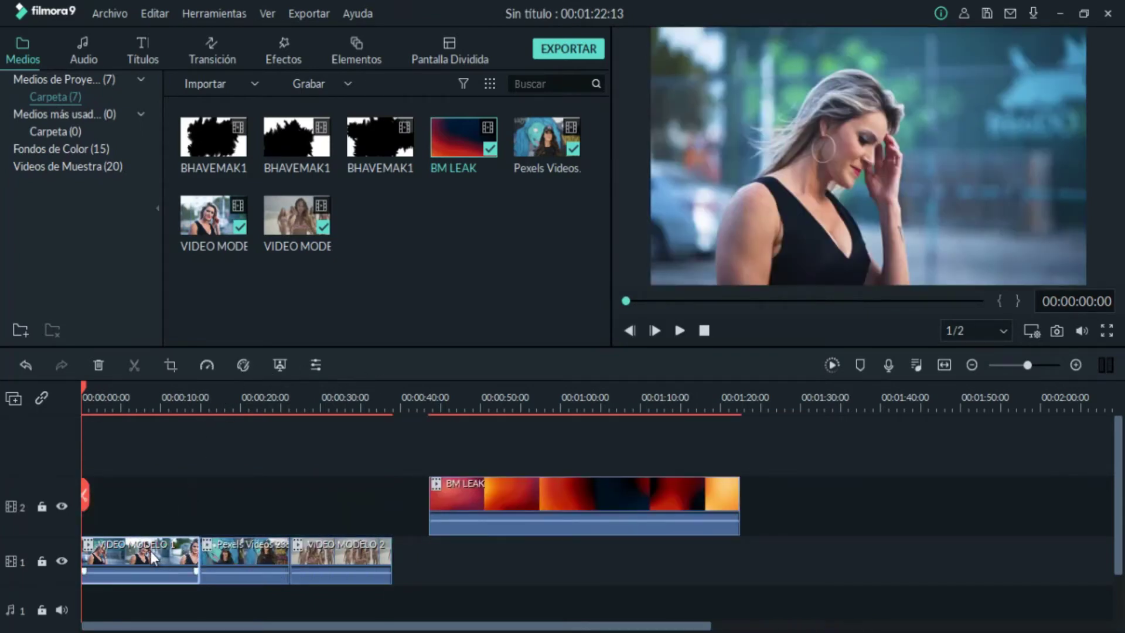
pyautogui.click(121, 409)
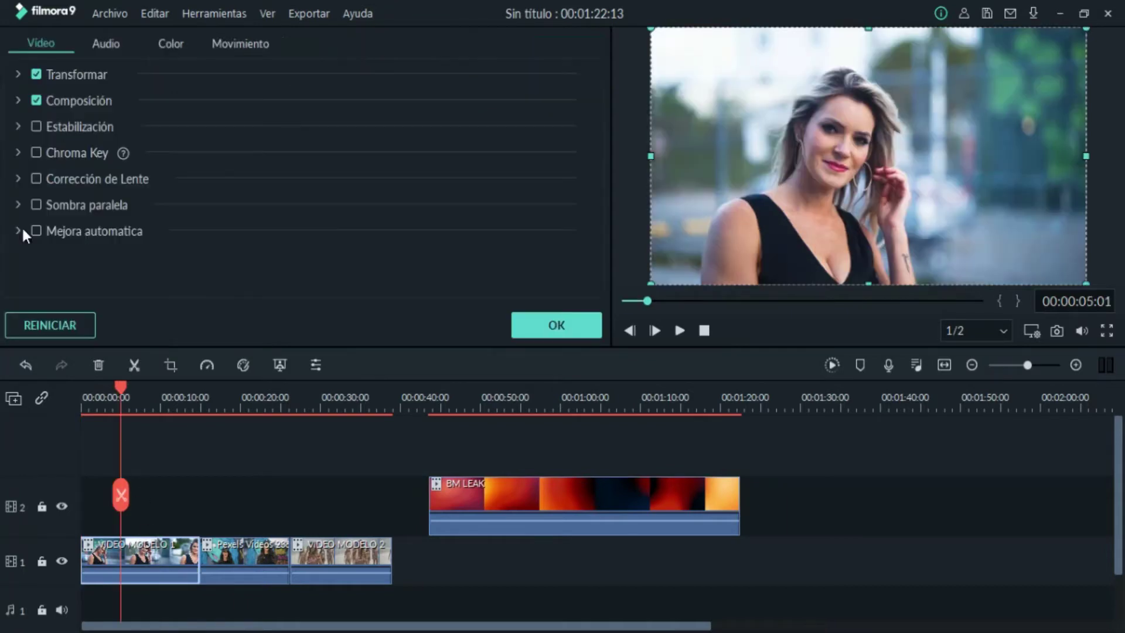
pyautogui.click(168, 44)
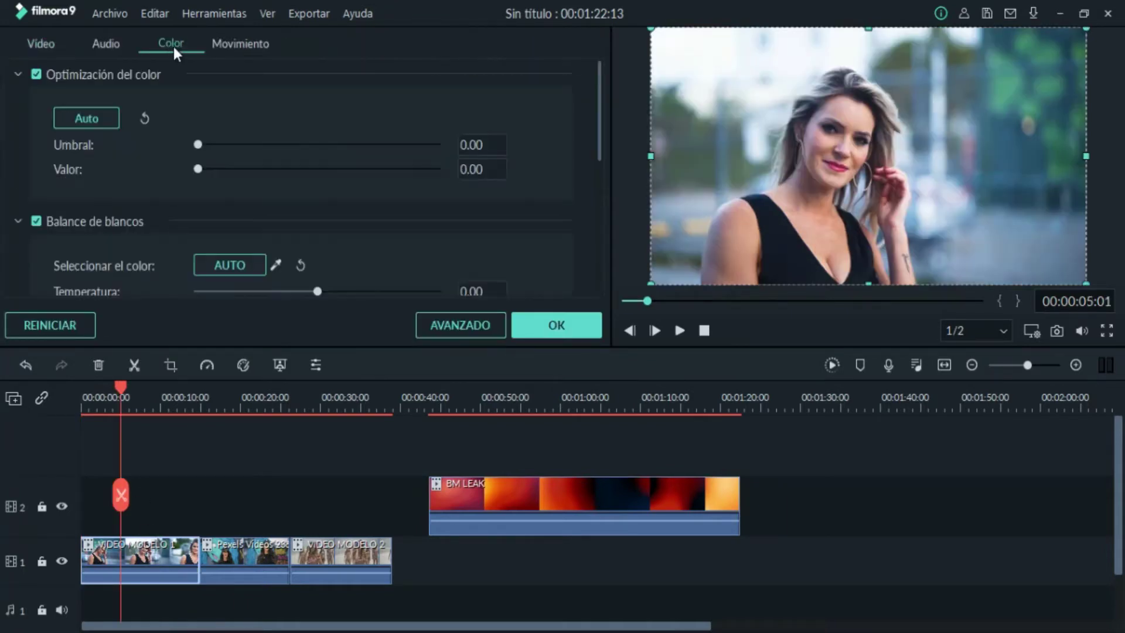
pyautogui.scroll(-10, 258, 173)
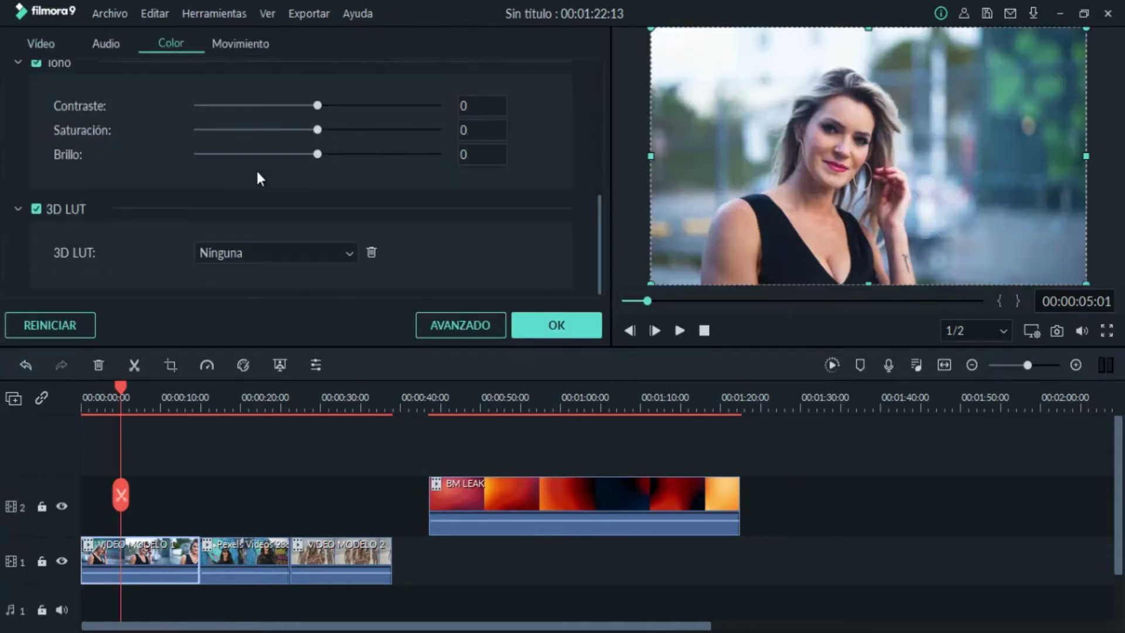
pyautogui.click(349, 255)
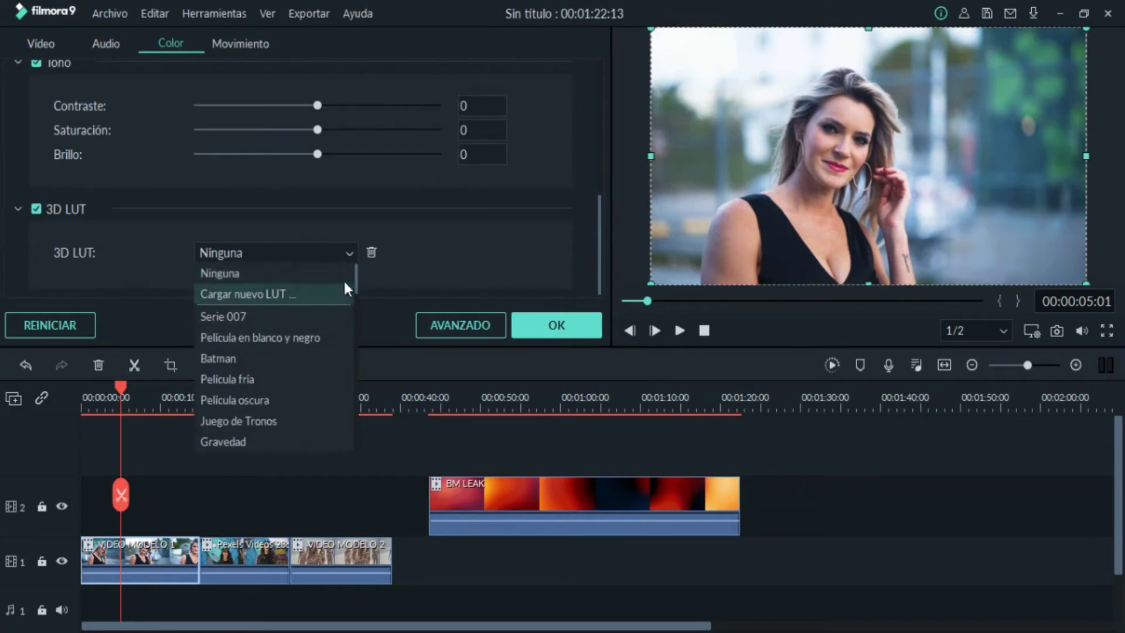
pyautogui.moveTo(355, 284); pyautogui.dragTo(355, 364)
pyautogui.click(305, 378)
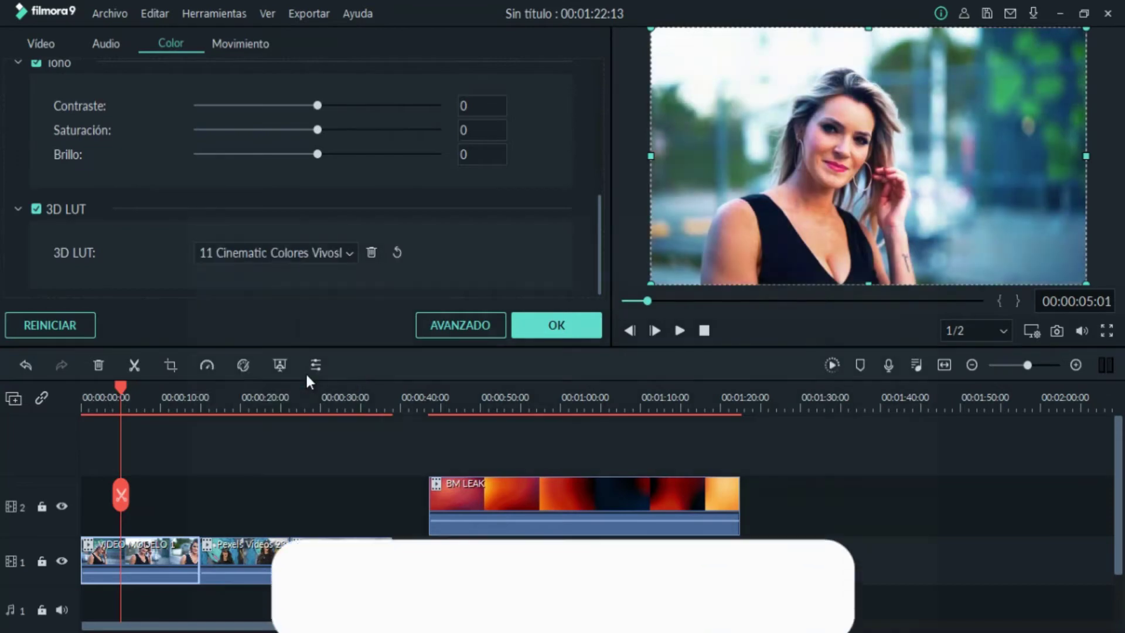
pyautogui.click(567, 324)
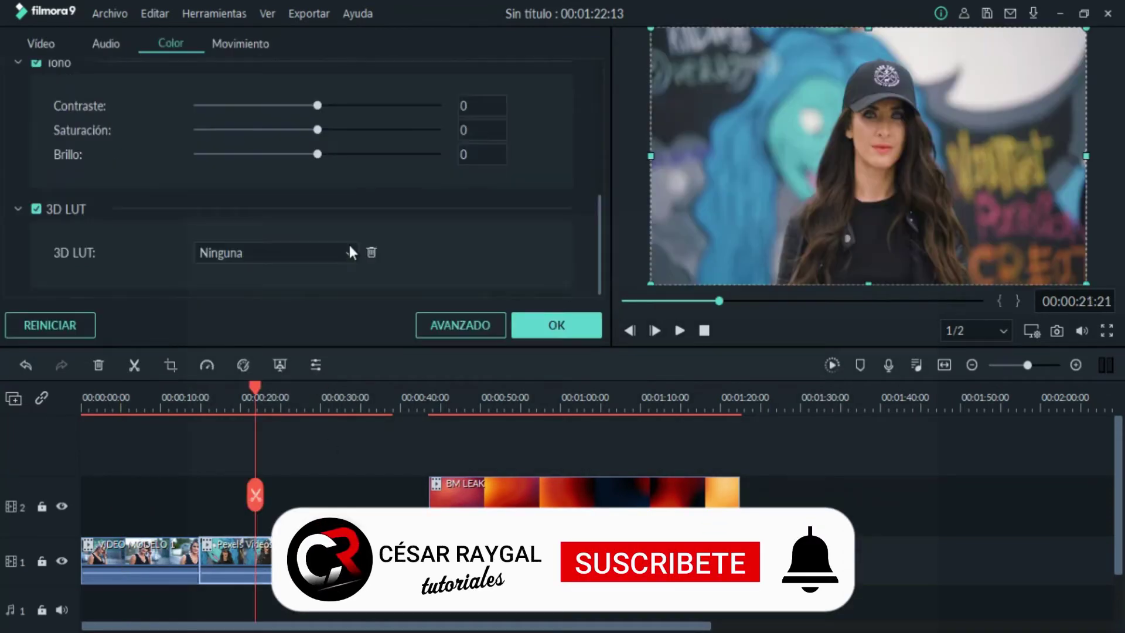
# - Apply a 3D LUT to the Pexels Videos and VIDEO MODELO 2 clips on track 1
pyautogui.click(349, 253)
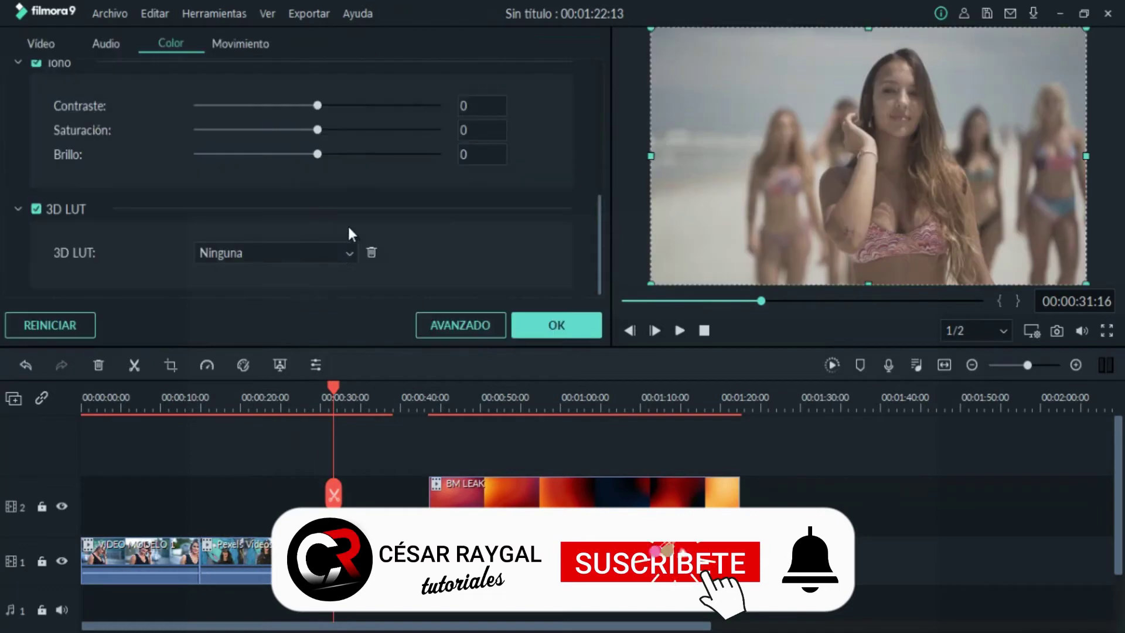
pyautogui.click(349, 253)
pyautogui.click(270, 332)
pyautogui.click(557, 324)
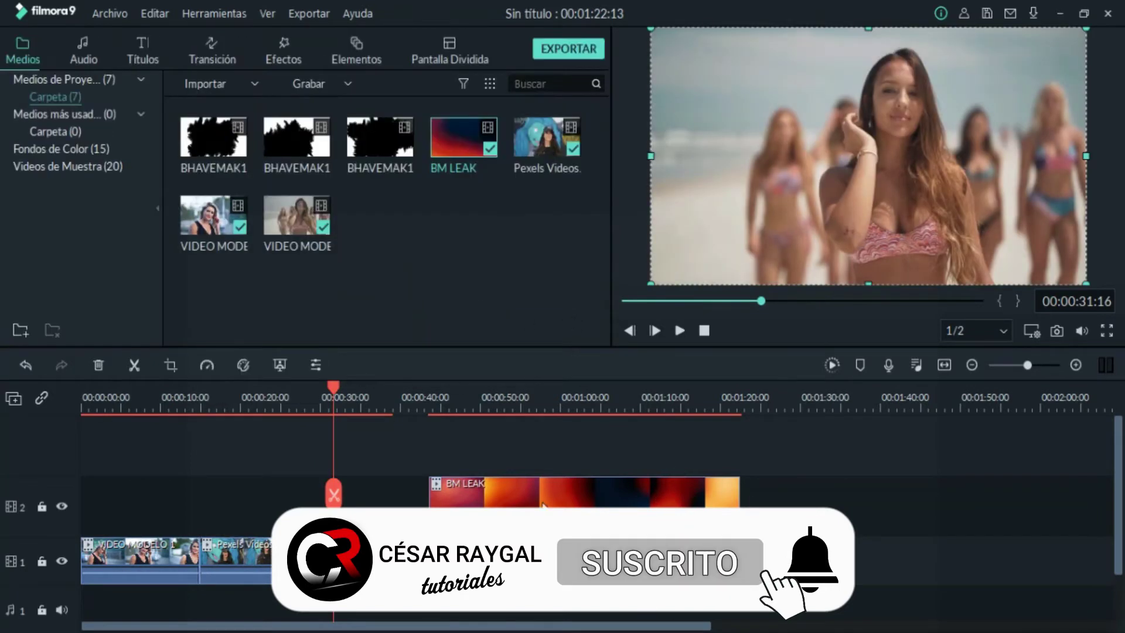
# - Move BM LEAK back to the start of track 2 and set its blending mode to Pantalla
pyautogui.moveTo(537, 503); pyautogui.dragTo(209, 514)
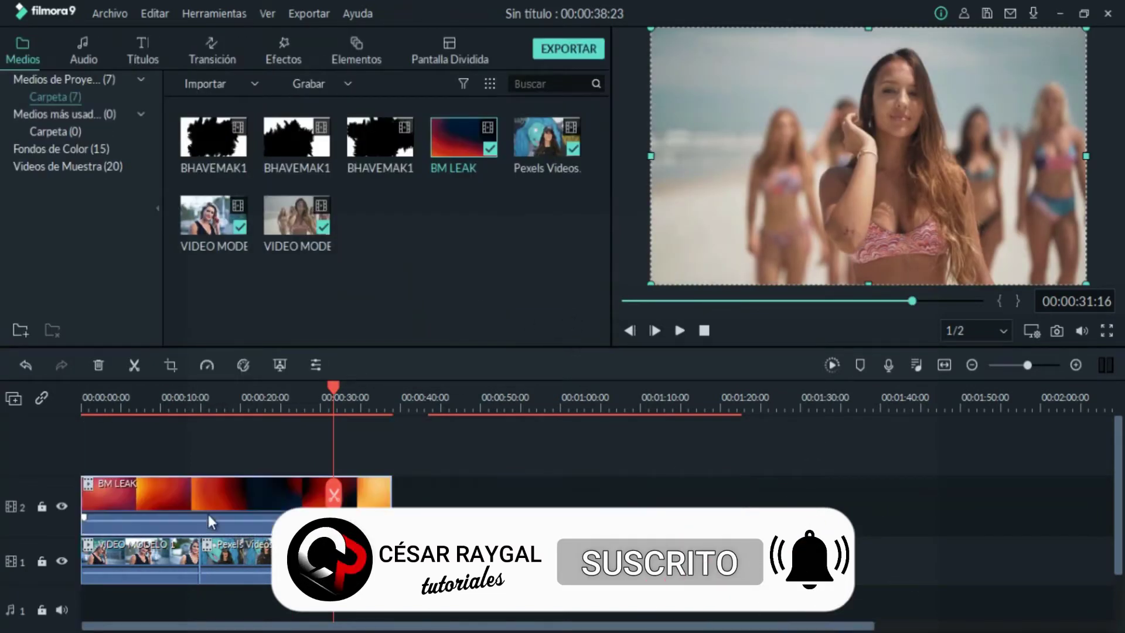
pyautogui.doubleClick(203, 495)
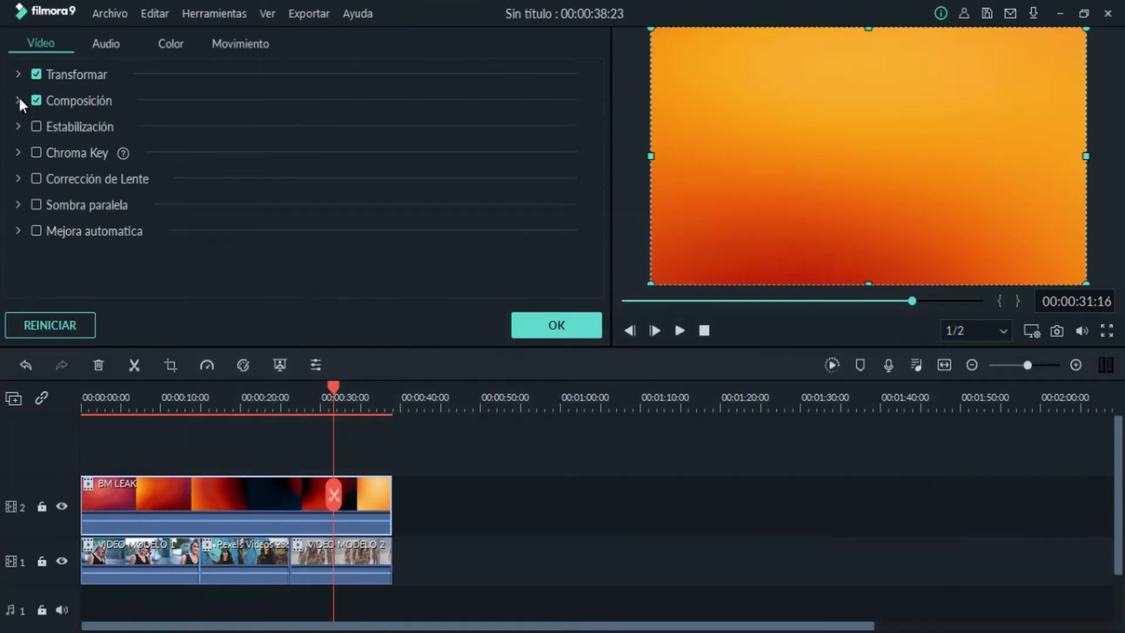
pyautogui.click(19, 99)
pyautogui.click(283, 148)
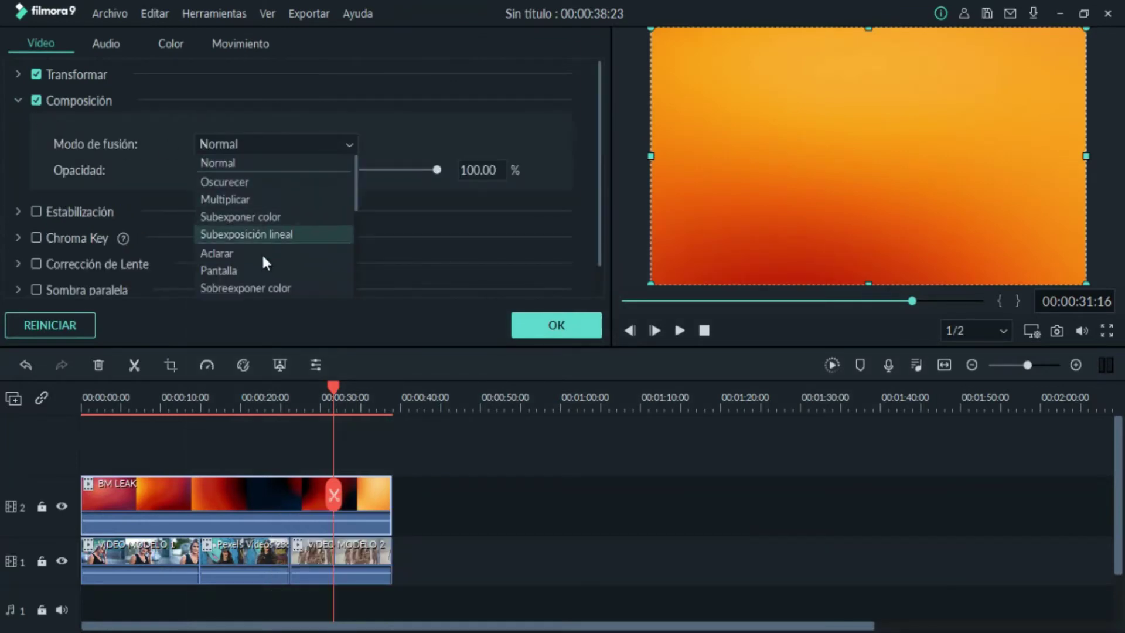
pyautogui.click(255, 270)
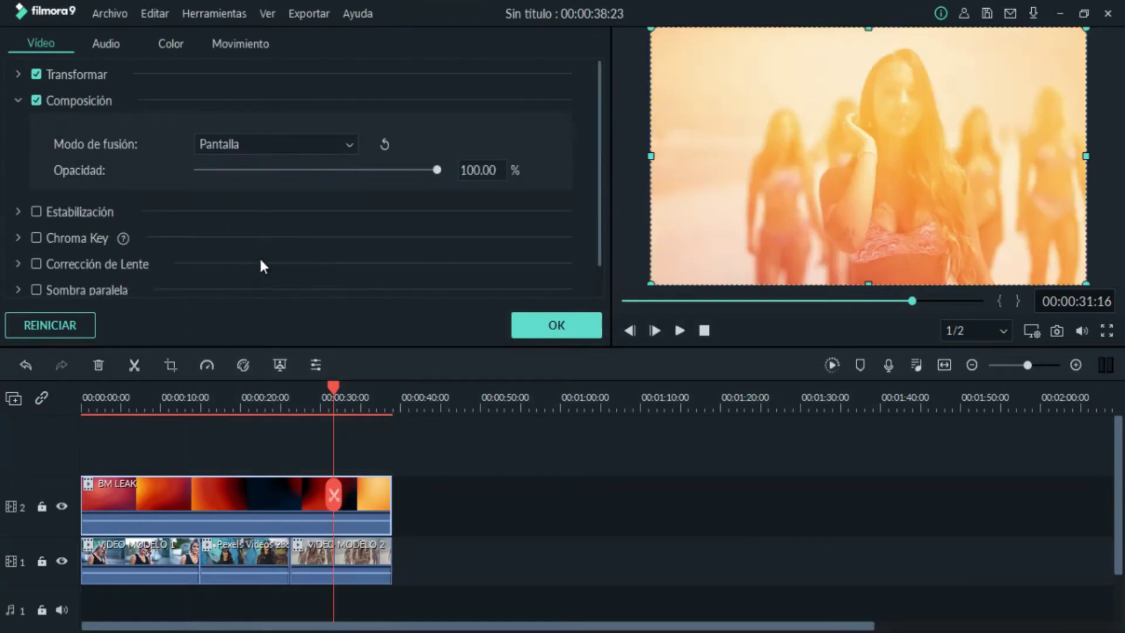
# - Check the leak blend over VIDEO MODELO 1 at 00:00:14:00 and set BM LEAK's blending mode to Aclarar
pyautogui.click(193, 393)
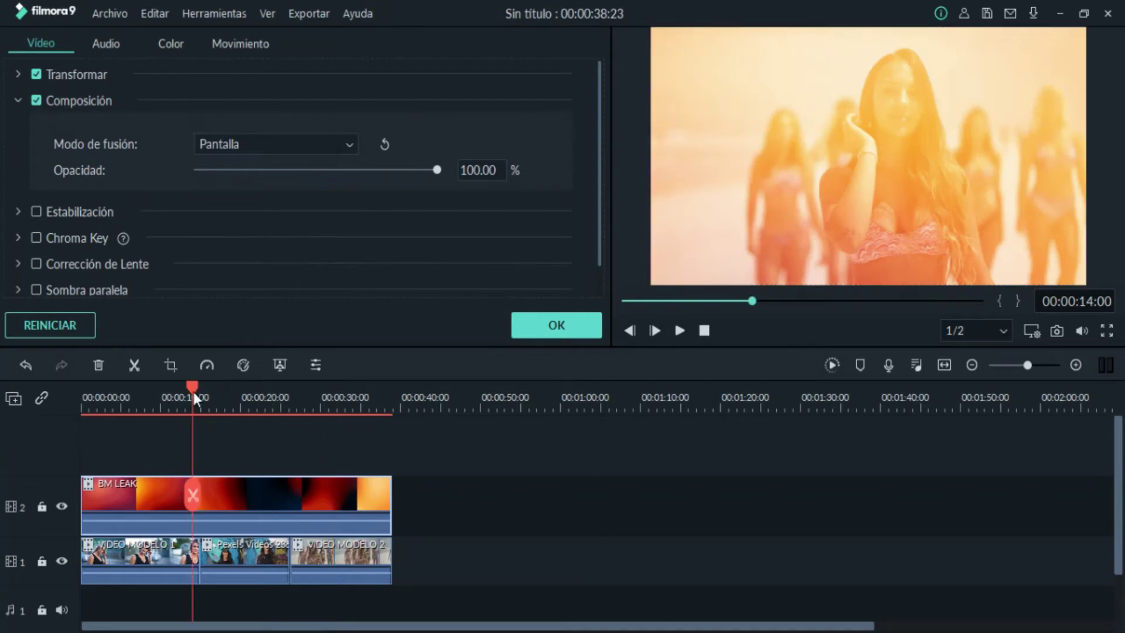
pyautogui.click(322, 144)
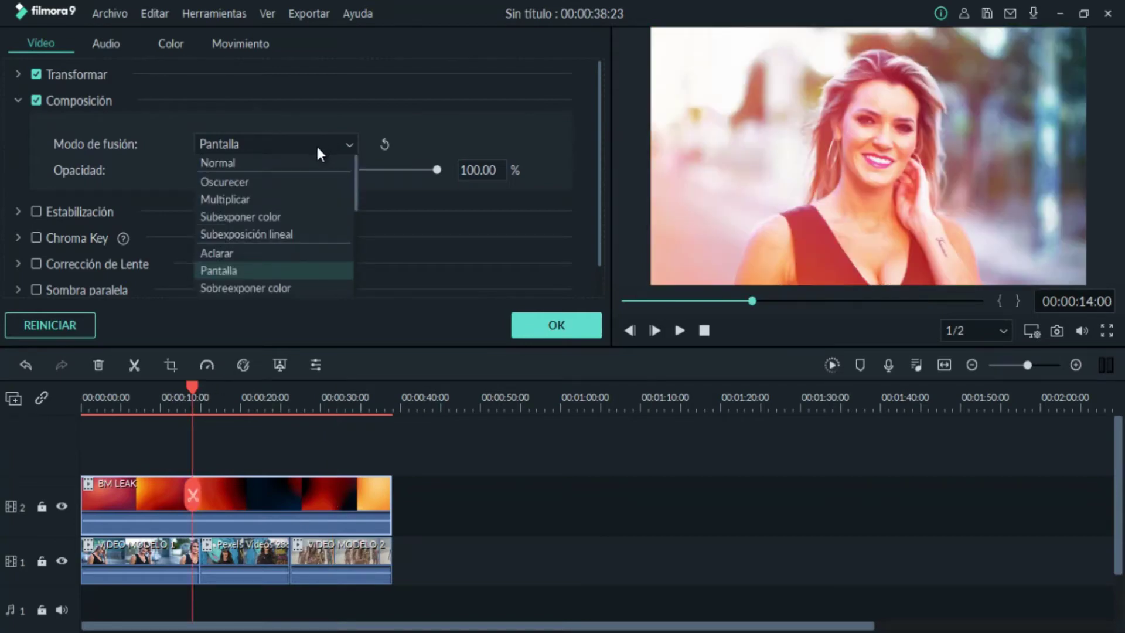
pyautogui.click(254, 252)
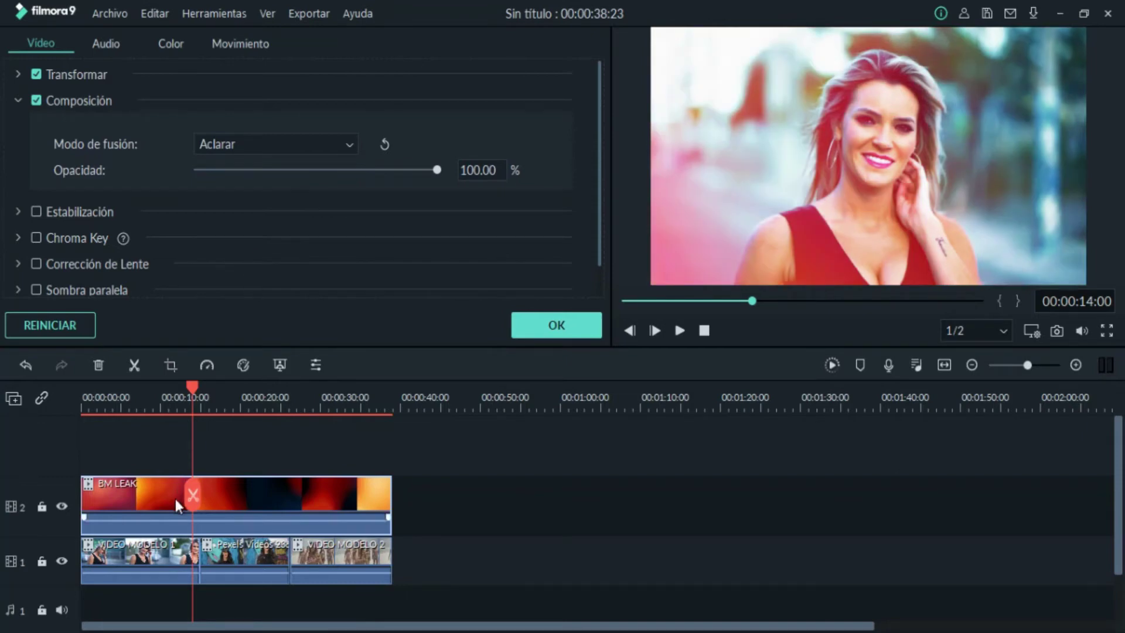
pyautogui.click(236, 426)
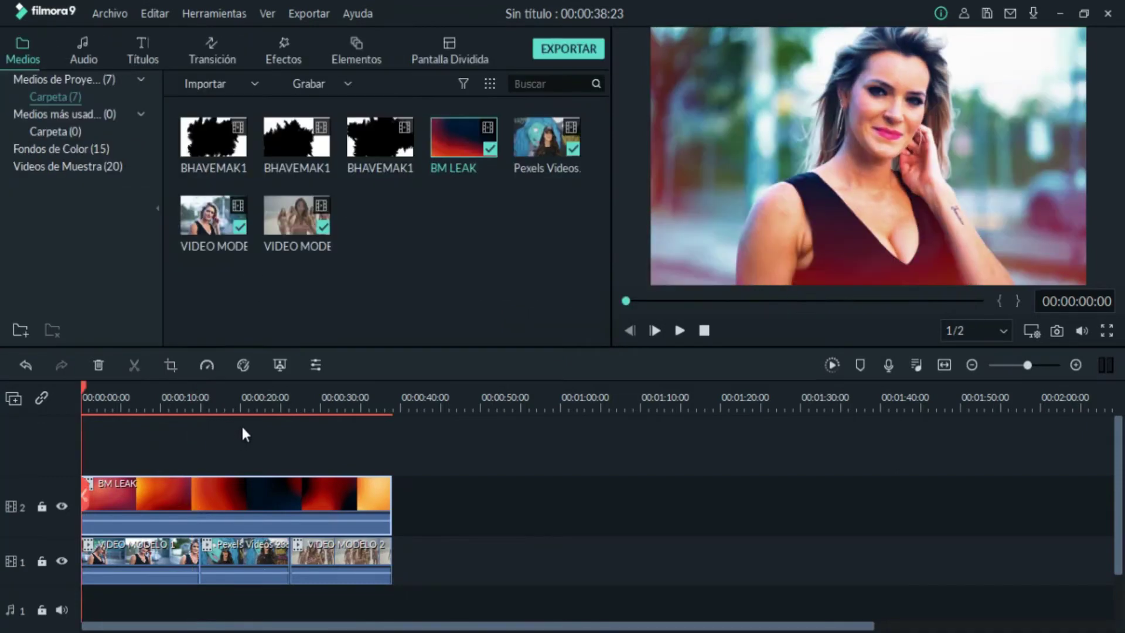
# - Place BHAVEMAK1 (1) at the start of track 3 and trim VIDEO MODELO 1 to end with it
pyautogui.click(232, 157)
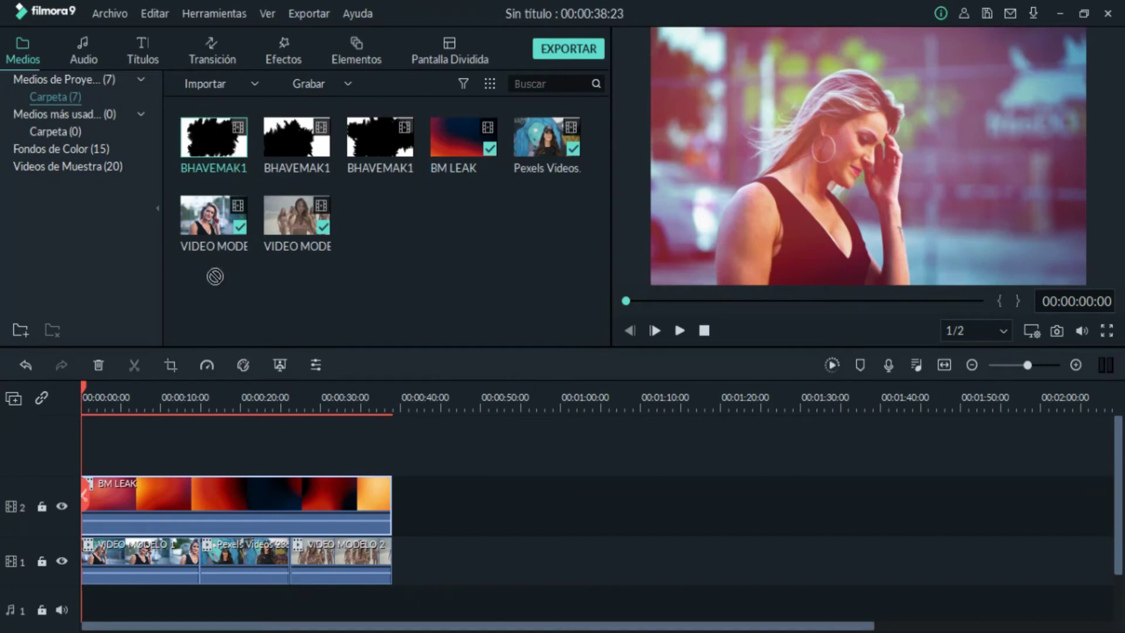
pyautogui.moveTo(170, 445); pyautogui.dragTo(77, 440)
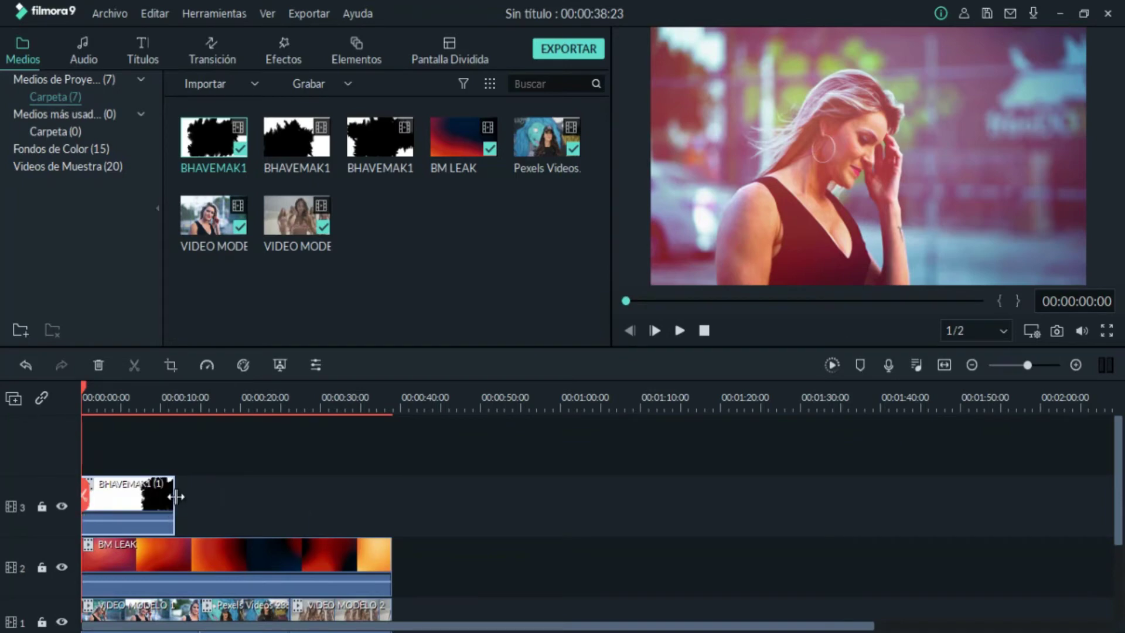
pyautogui.moveTo(176, 503); pyautogui.dragTo(196, 503)
pyautogui.moveTo(1119, 491); pyautogui.dragTo(1118, 547)
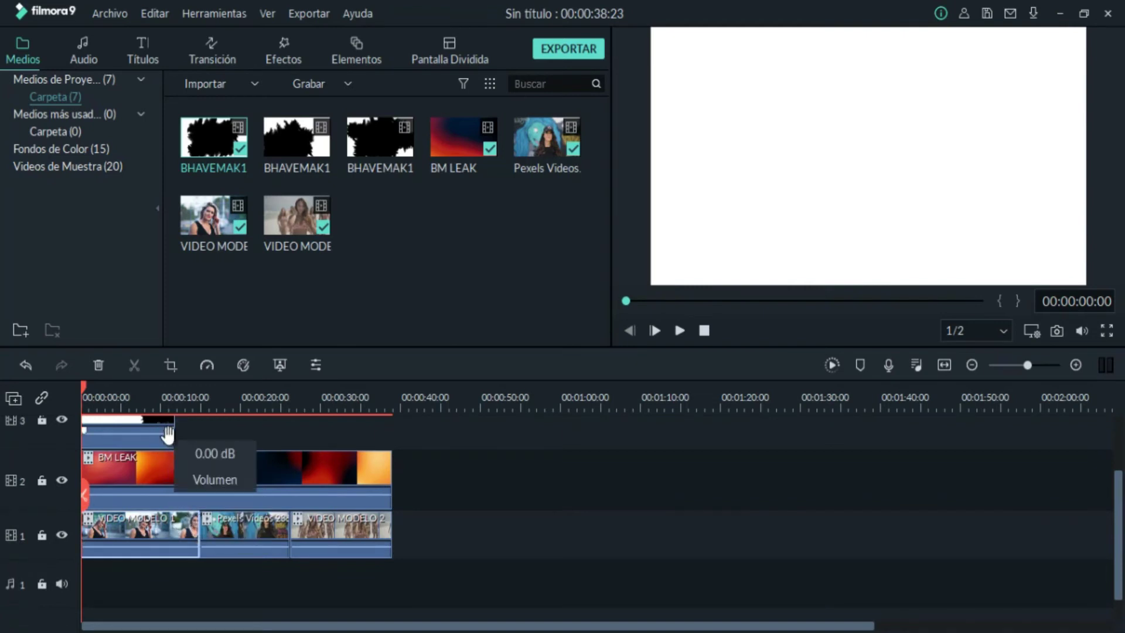
pyautogui.moveTo(198, 519); pyautogui.dragTo(173, 519)
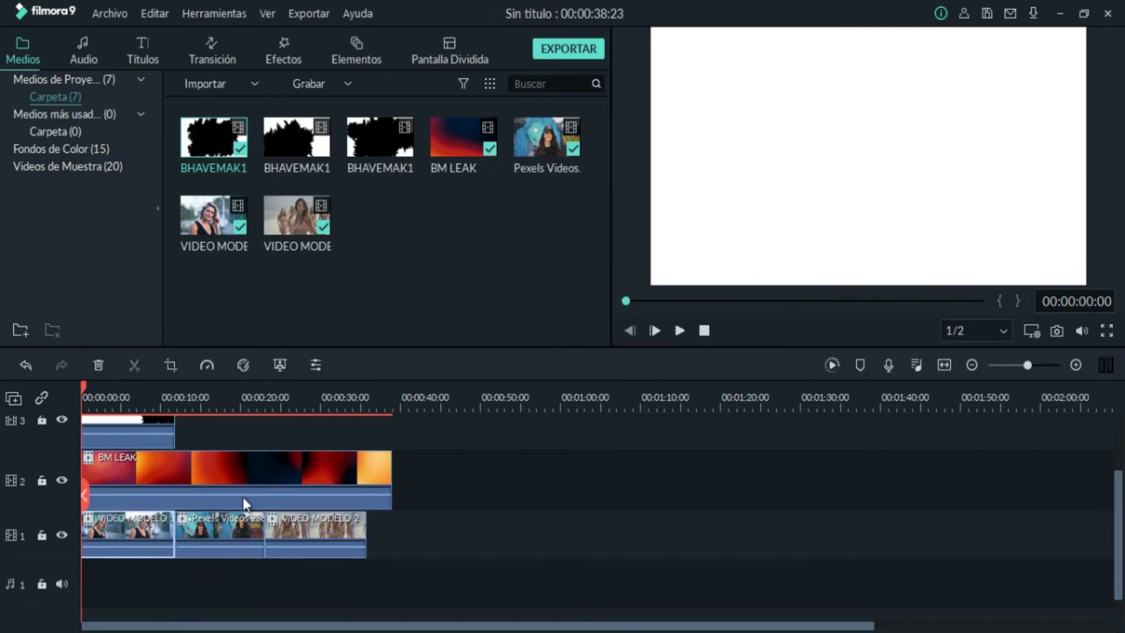
# - Add BHAVEMAK1 (3) and BHAVEMAK1 (4) consecutively on track 3, and trim BM LEAK and VIDEO MODELO 2 to the end of the last mask
pyautogui.moveTo(297, 139); pyautogui.dragTo(185, 426)
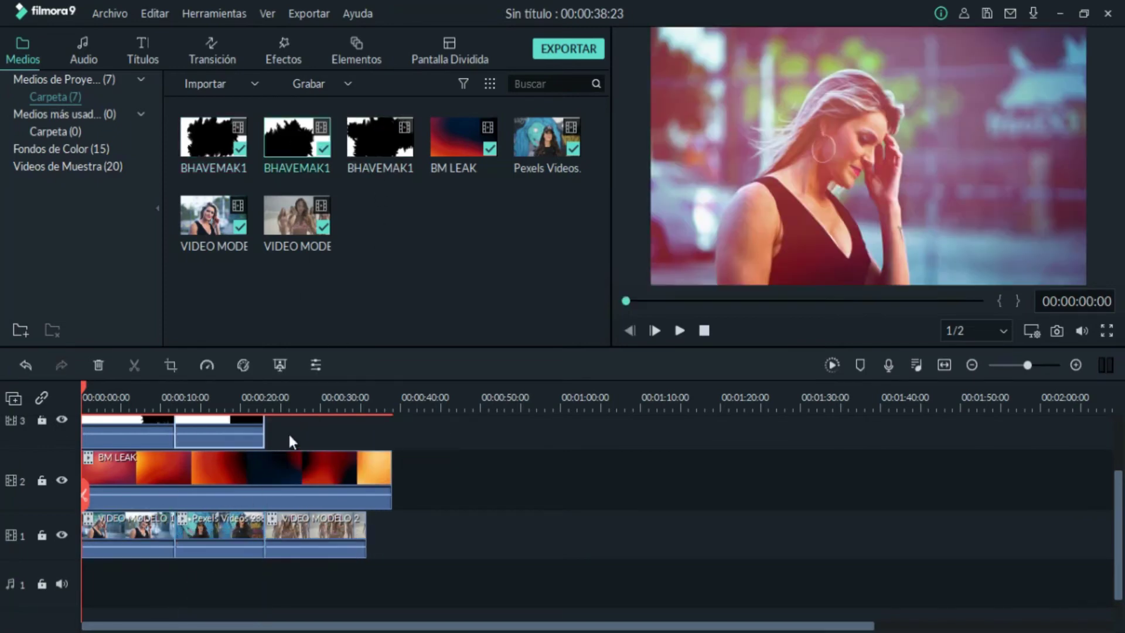
pyautogui.moveTo(380, 138); pyautogui.dragTo(307, 440)
pyautogui.scroll(2, 518, 413)
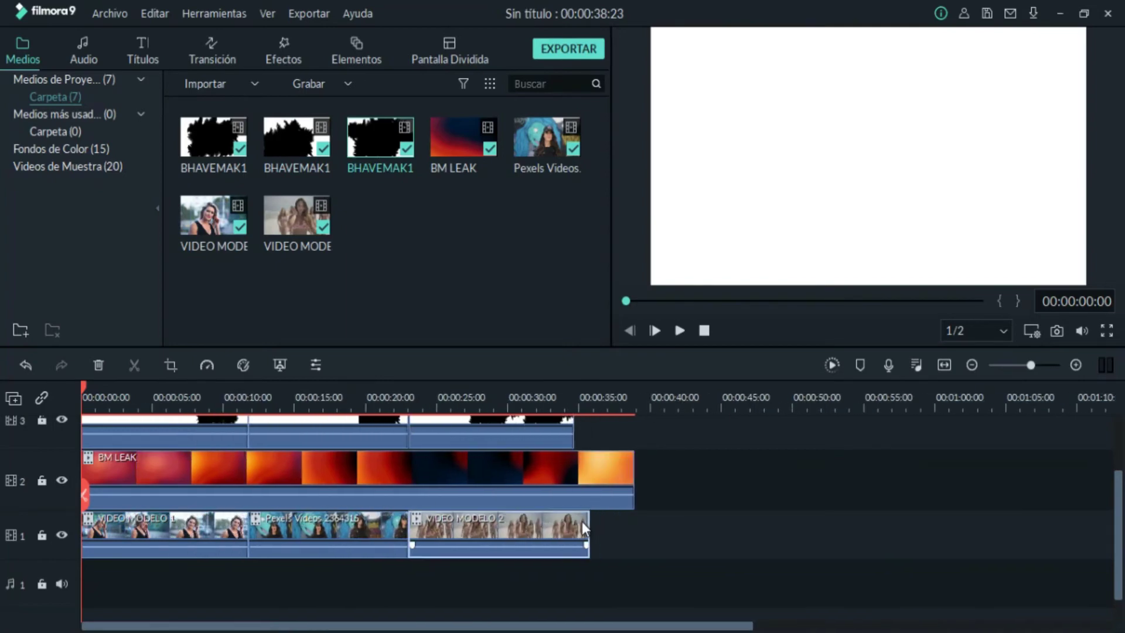
pyautogui.moveTo(635, 498); pyautogui.dragTo(577, 471)
pyautogui.scroll(2, 1039, 458)
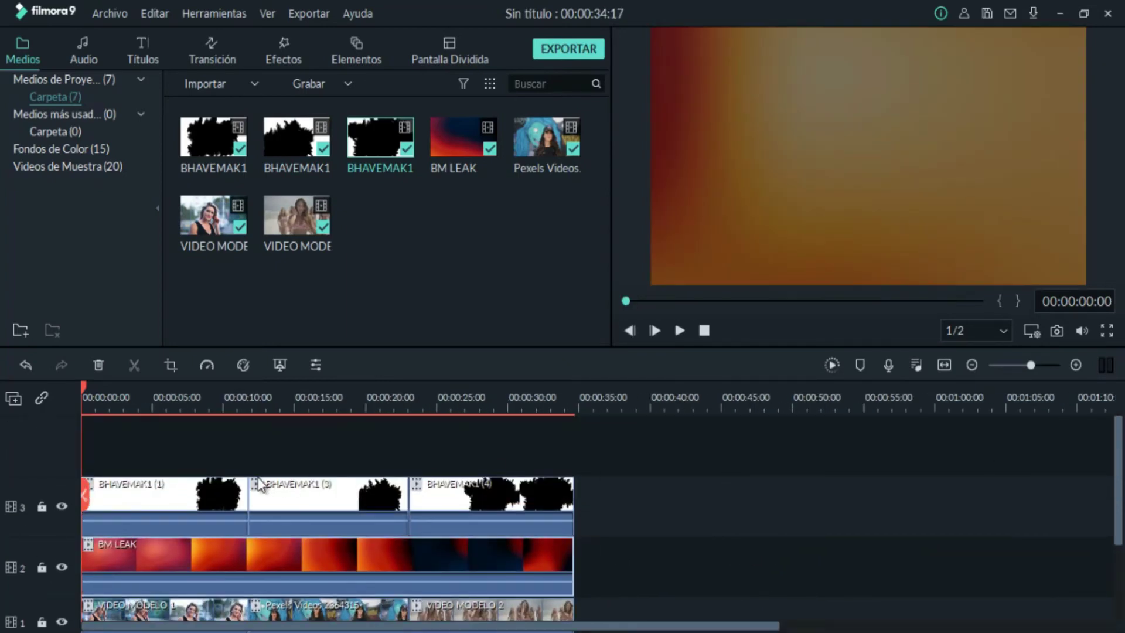
# - Set the blending mode of the BHAVEMAK1 (1) clip on track 3 to Pantalla
pyautogui.doubleClick(185, 493)
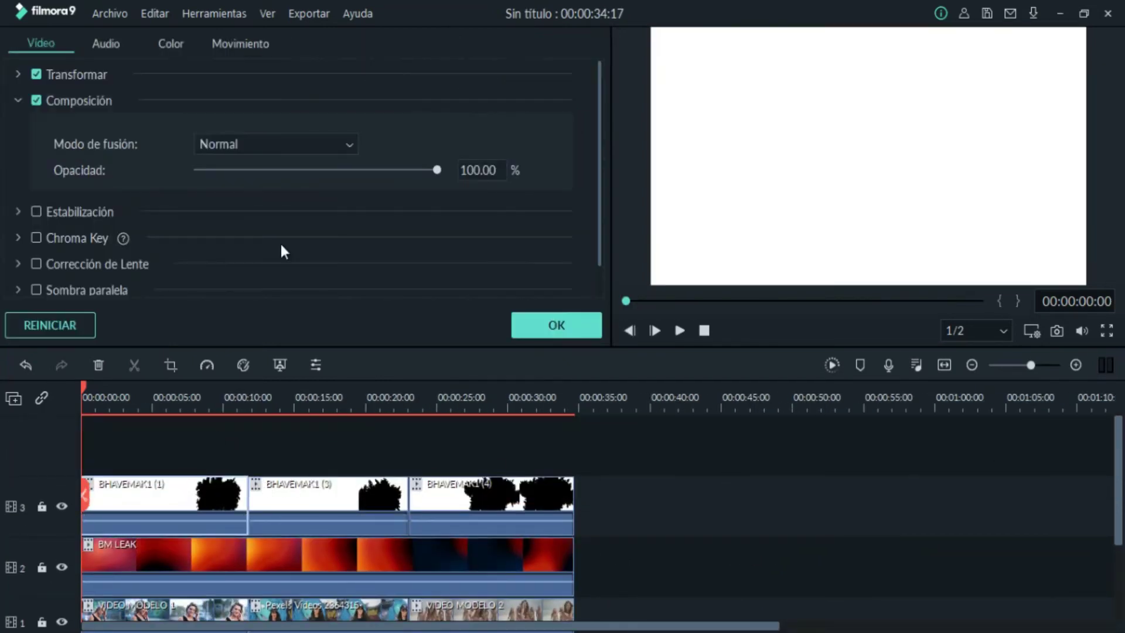
pyautogui.click(348, 141)
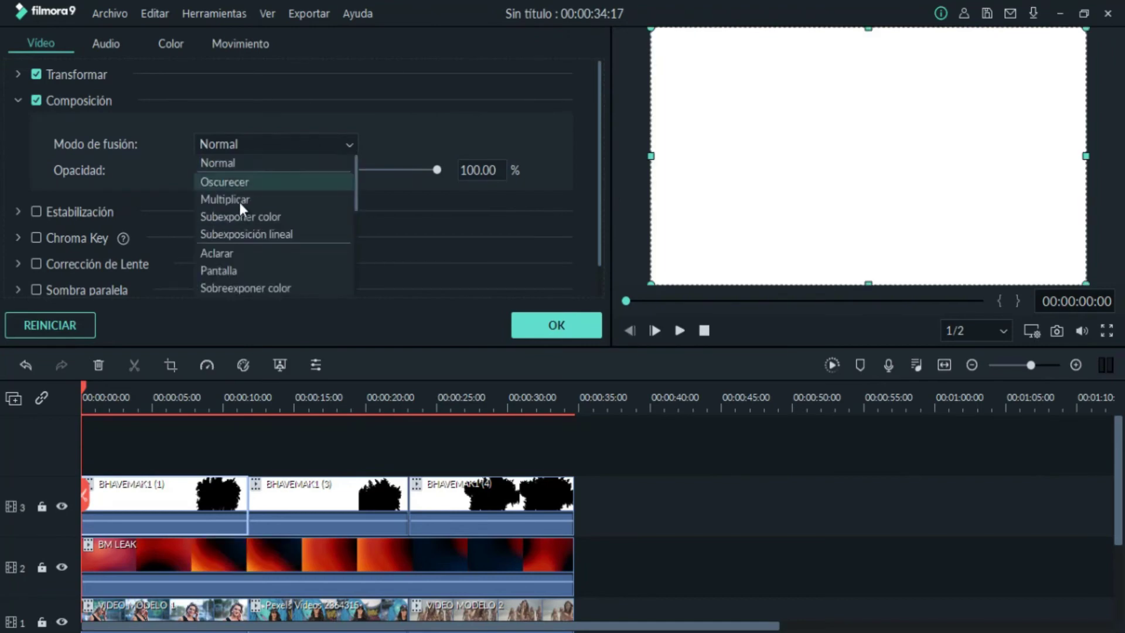
pyautogui.click(232, 268)
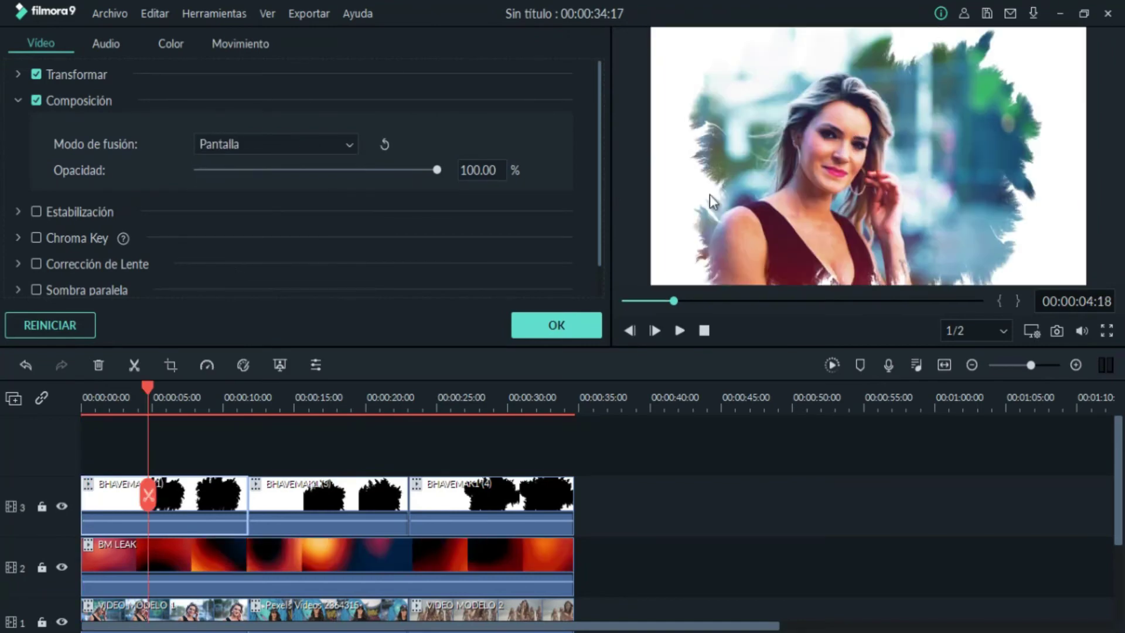
# - Set the blending mode of the BHAVEMAK1 (3) clip over Pexels Videos to Pantalla
pyautogui.click(318, 385)
pyautogui.doubleClick(329, 498)
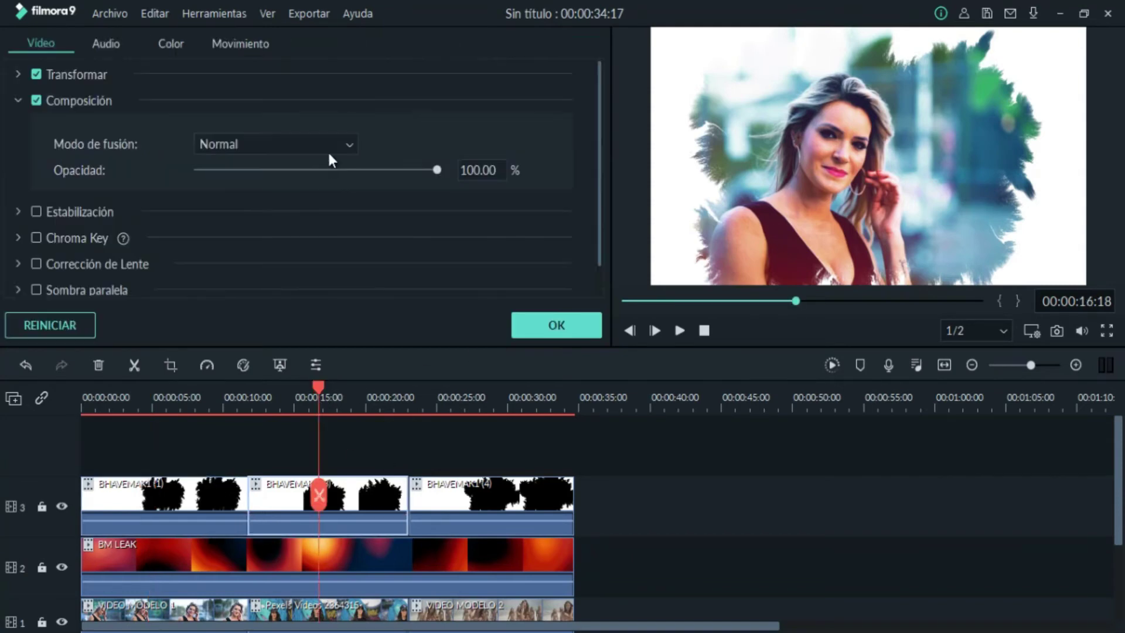
pyautogui.click(328, 150)
pyautogui.click(256, 268)
pyautogui.click(556, 326)
# - Set the blending mode of the BHAVEMAK1 (4) clip over VIDEO MODELO 2 to Pantalla, keeping 100% opacity
pyautogui.click(490, 392)
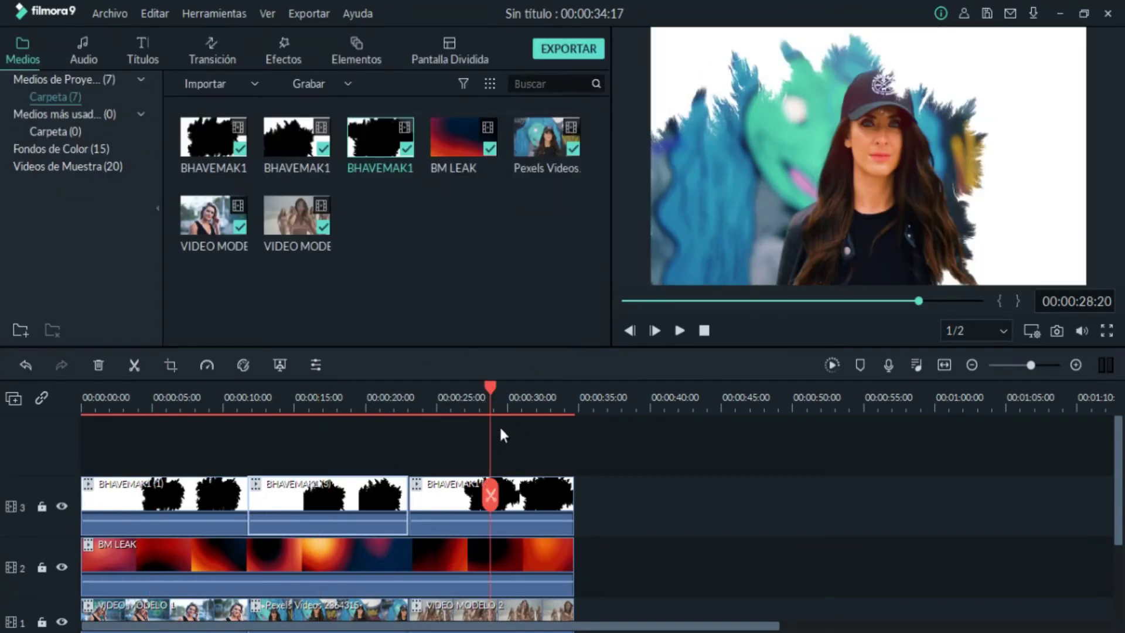
pyautogui.doubleClick(492, 498)
pyautogui.click(276, 144)
pyautogui.click(241, 271)
pyautogui.moveTo(437, 170)
pyautogui.mouseDown()
pyautogui.moveTo(405, 169)
pyautogui.moveTo(437, 170)
pyautogui.mouseUp()
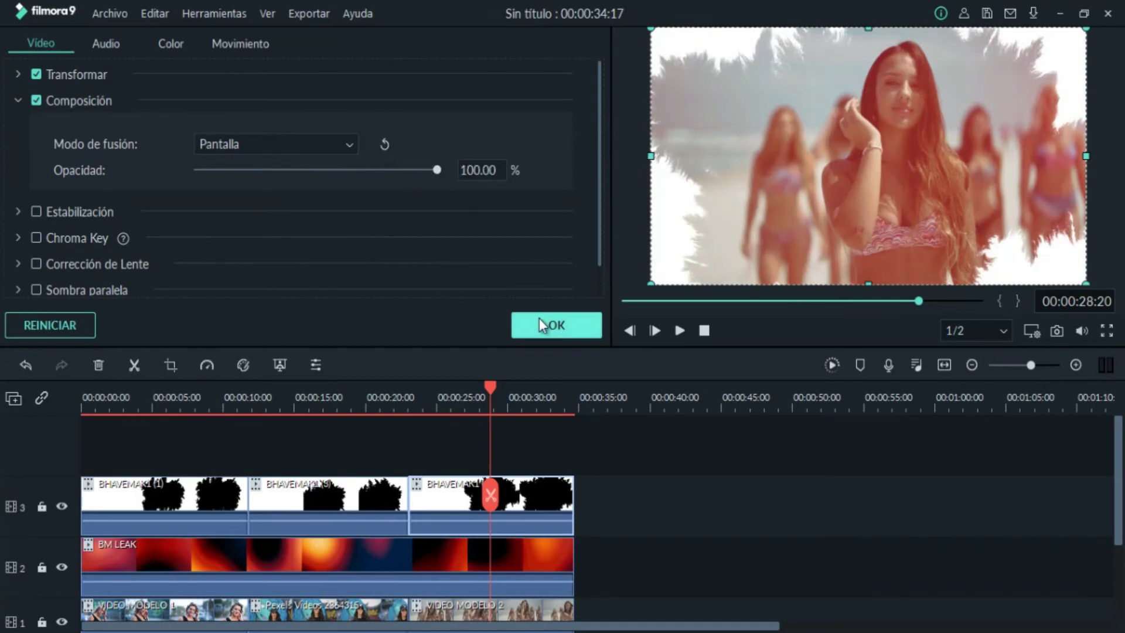
pyautogui.click(556, 325)
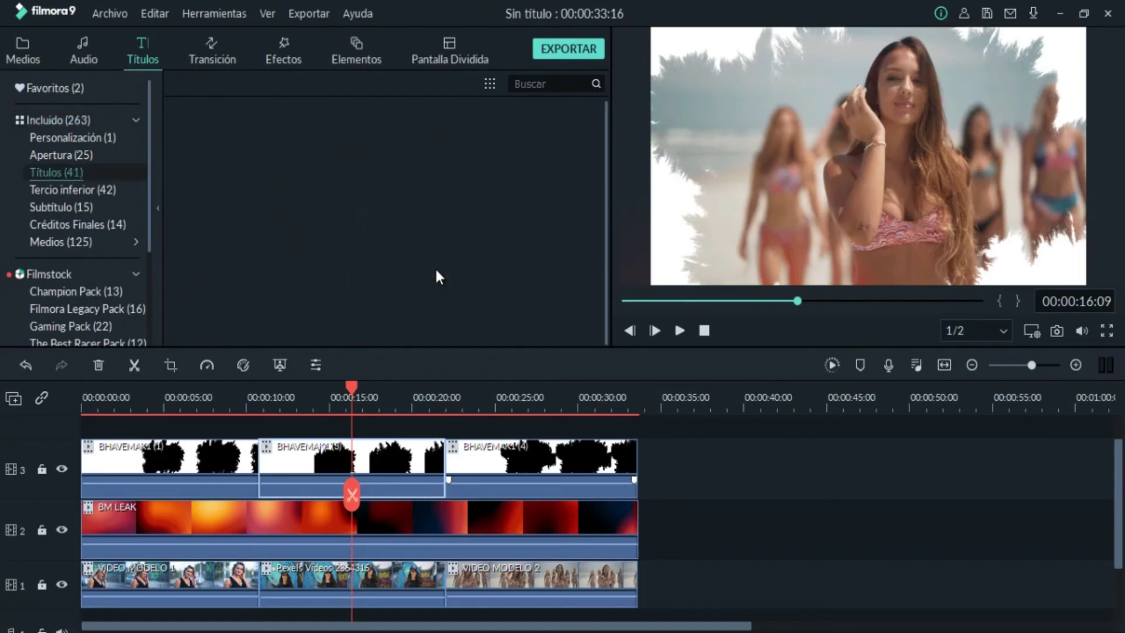
pyautogui.scroll(-5, 435, 266)
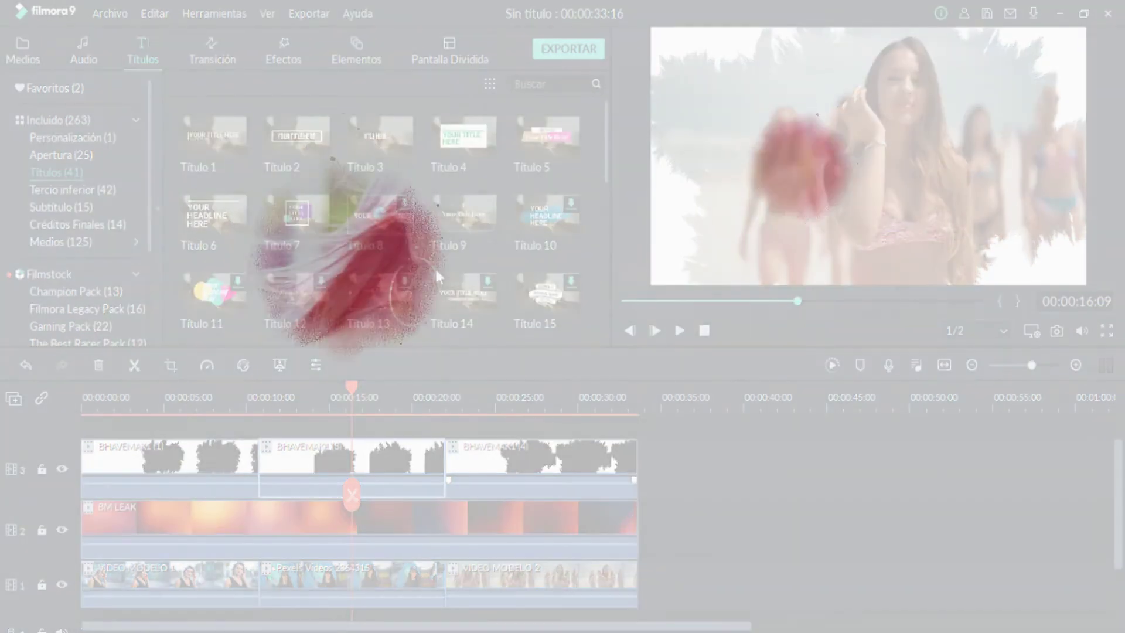